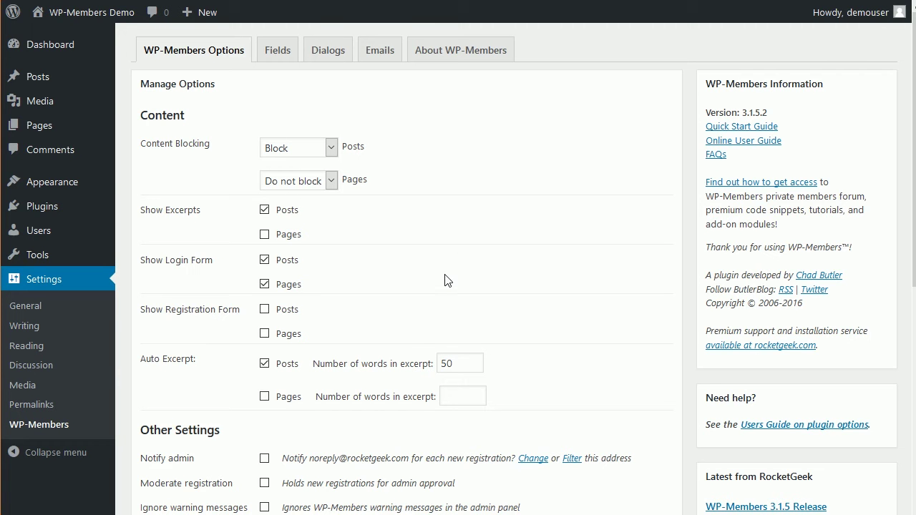
Step: Tick Moderate registration and Notify admin on the WP-Members Options page
scroll(368, 322, down, 3)
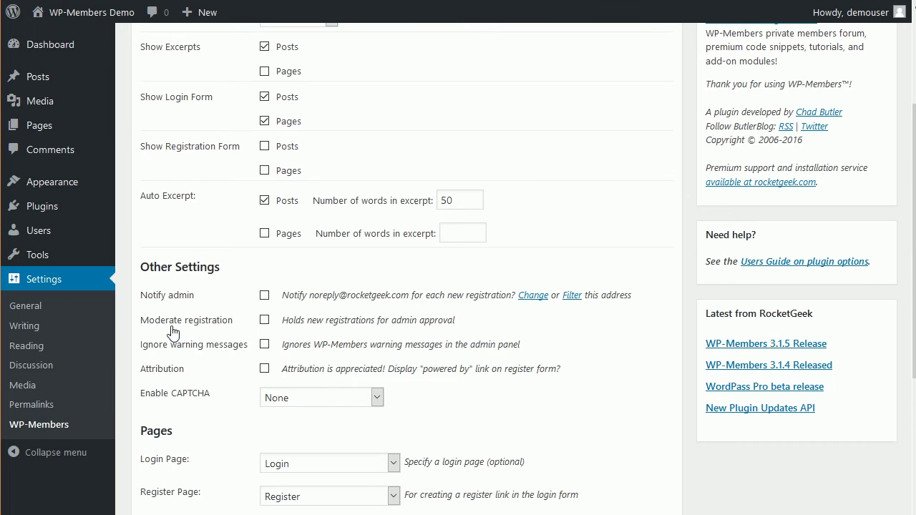
click(264, 321)
click(265, 297)
scroll(199, 326, down, 3)
scroll(202, 327, down, 1)
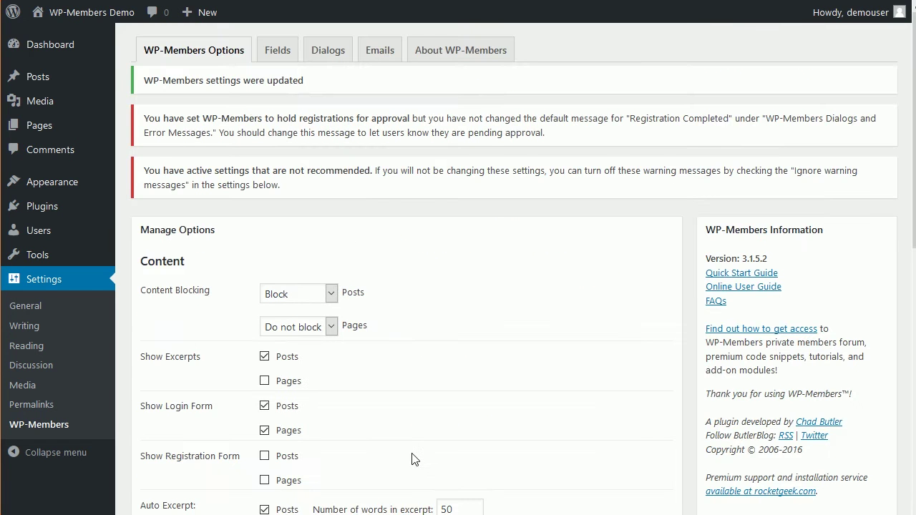
scroll(412, 458, down, 3)
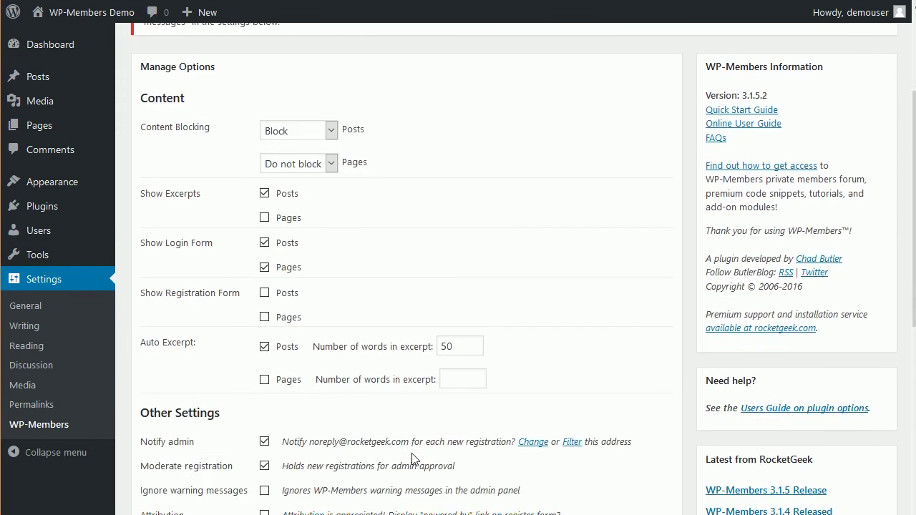
scroll(411, 458, down, 2)
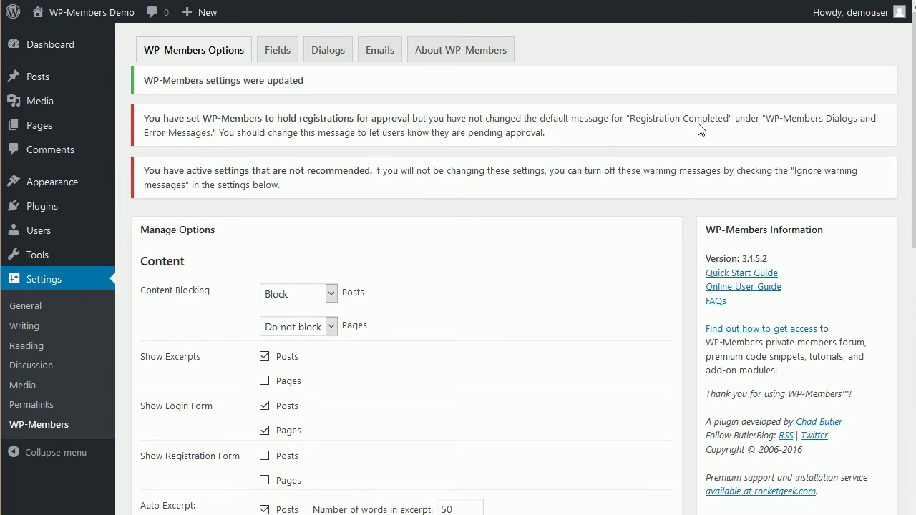
Step: Replace the Registration completed dialog's last sentence with 'Your account is pending approval. You will be notified when your registration is approved.'
click(337, 60)
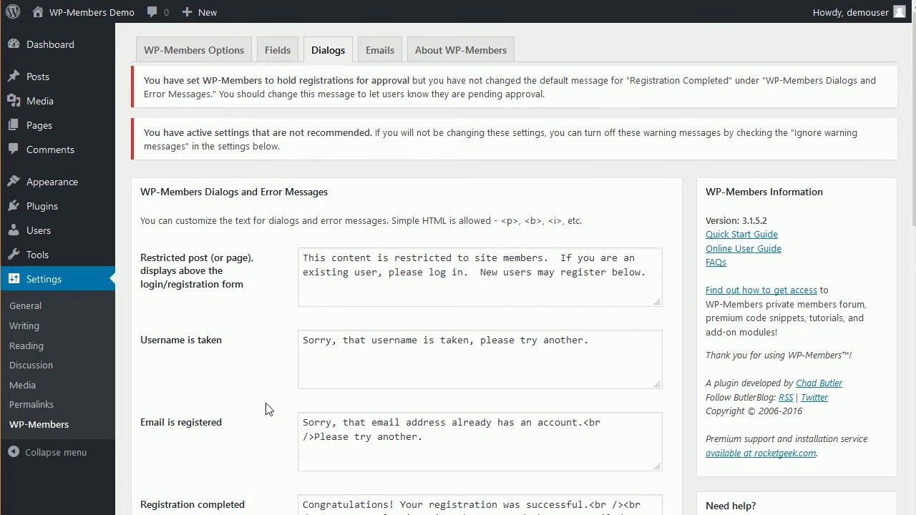
scroll(265, 409, down, 3)
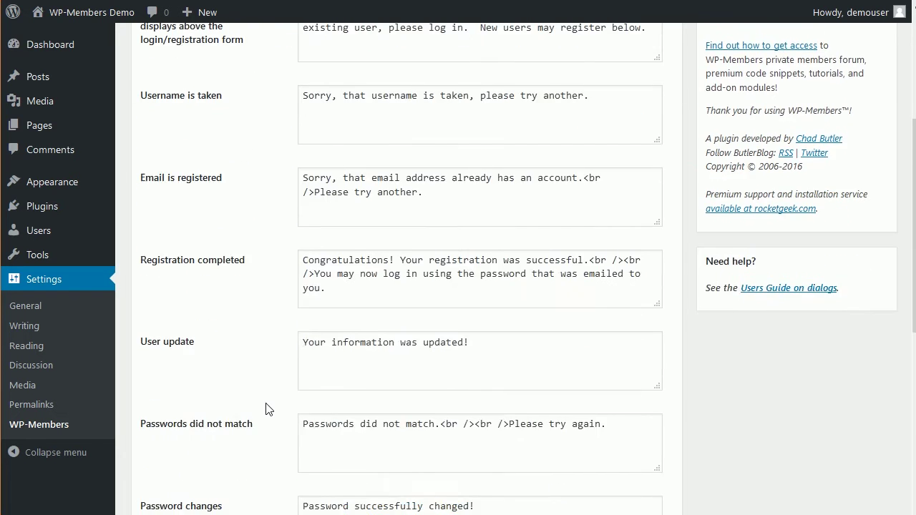
scroll(265, 429, down, 1)
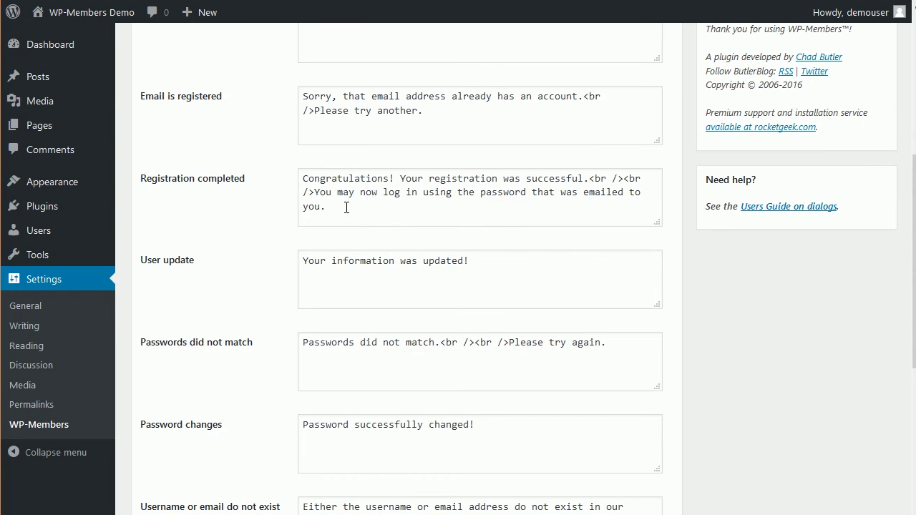
drag(329, 207, 315, 193)
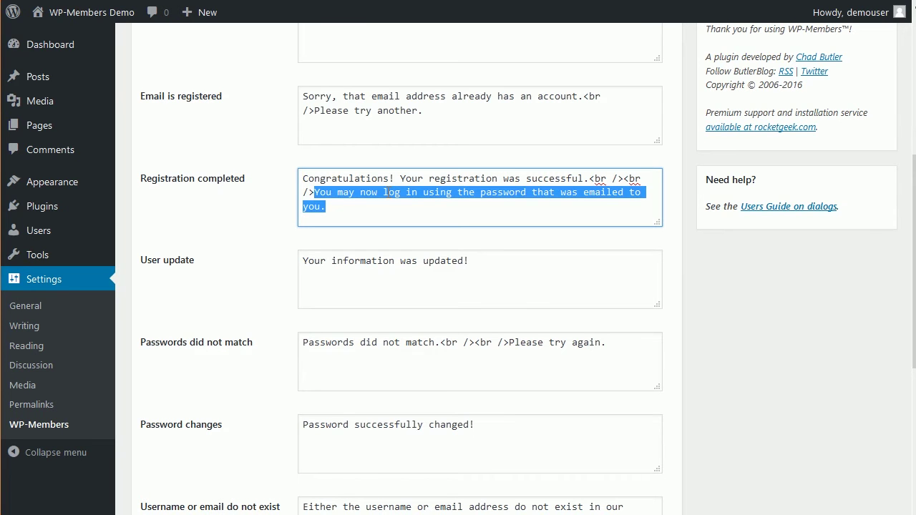
text(Your)
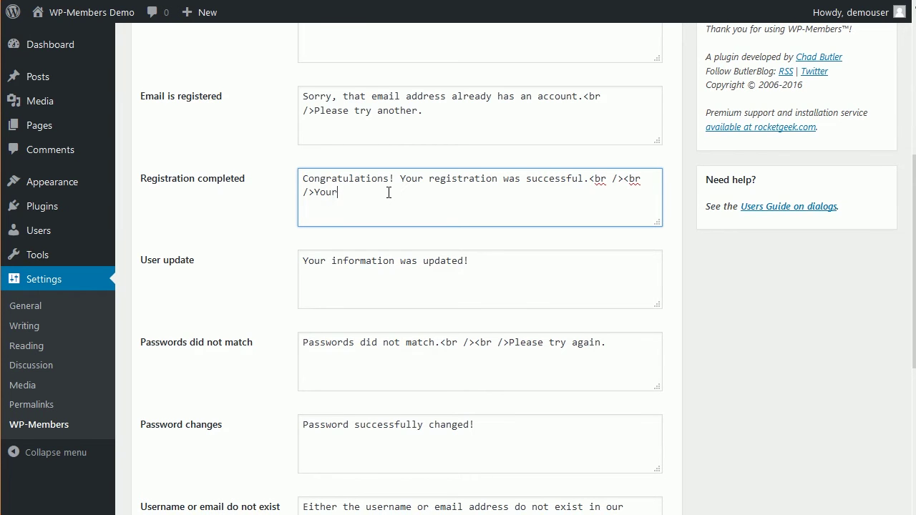
text( account is pending approval. You will me)
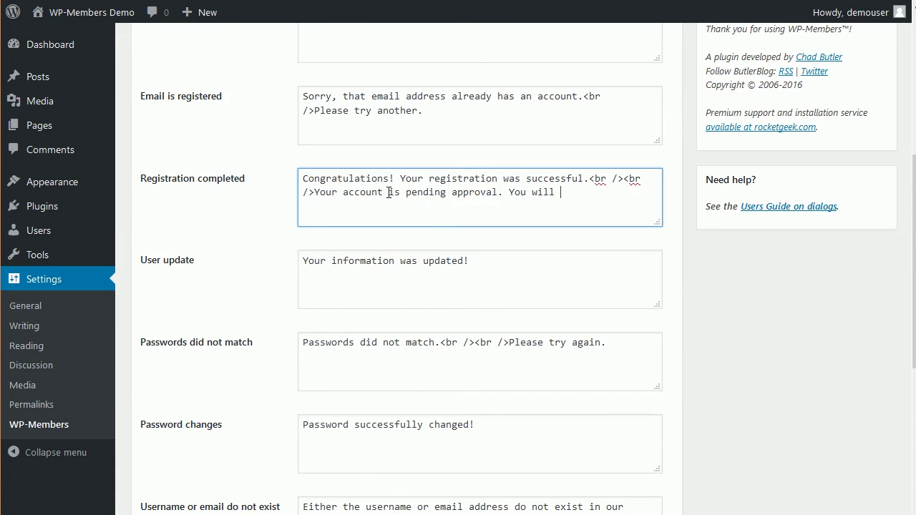
key(BackSpace)
key(BackSpace)
text(be notified when)
text( your )
text(registration is ap)
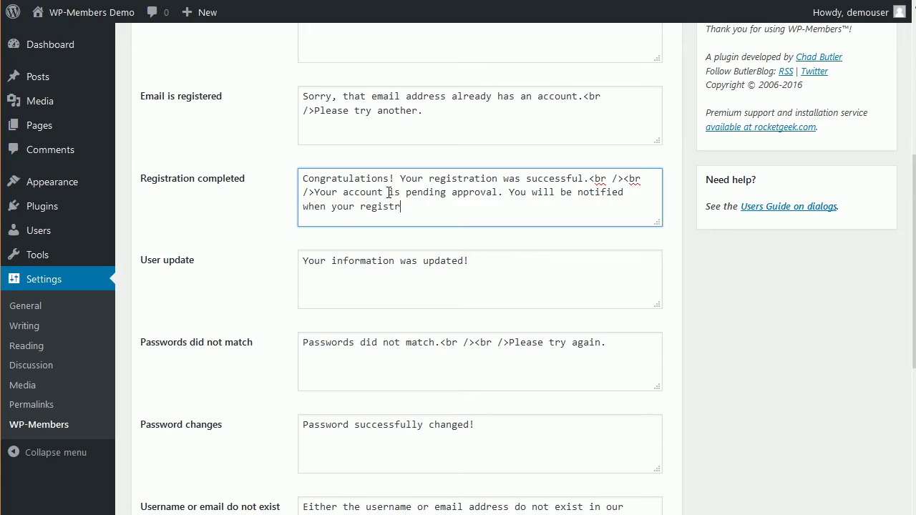
text(proved.)
scroll(317, 274, down, 5)
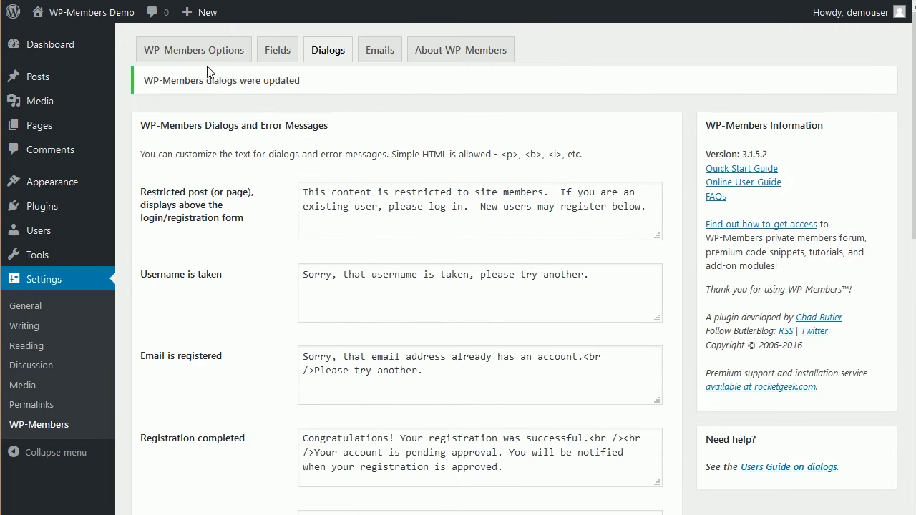
click(206, 52)
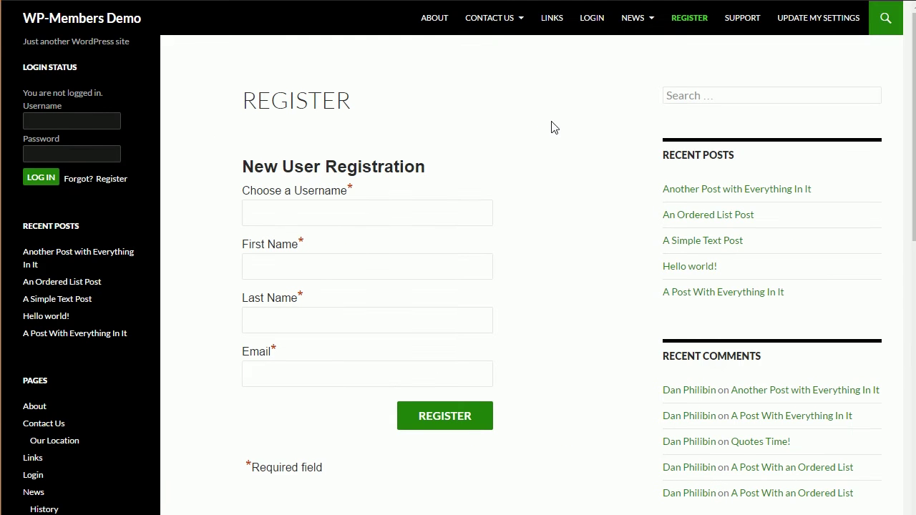
Step: Register username testuser with first name 'first', last name 'last' and an email address
click(403, 215)
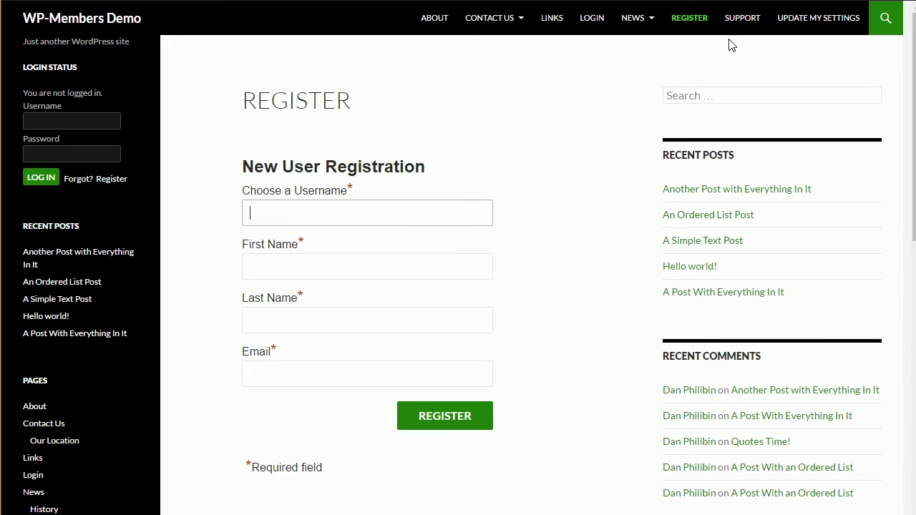
text(testuser)
key(Tab)
text(first)
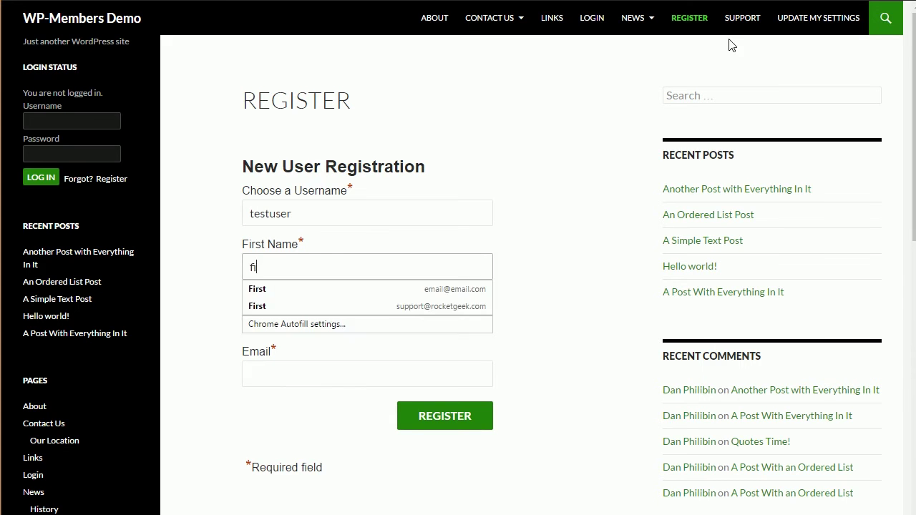
key(Tab)
text(last)
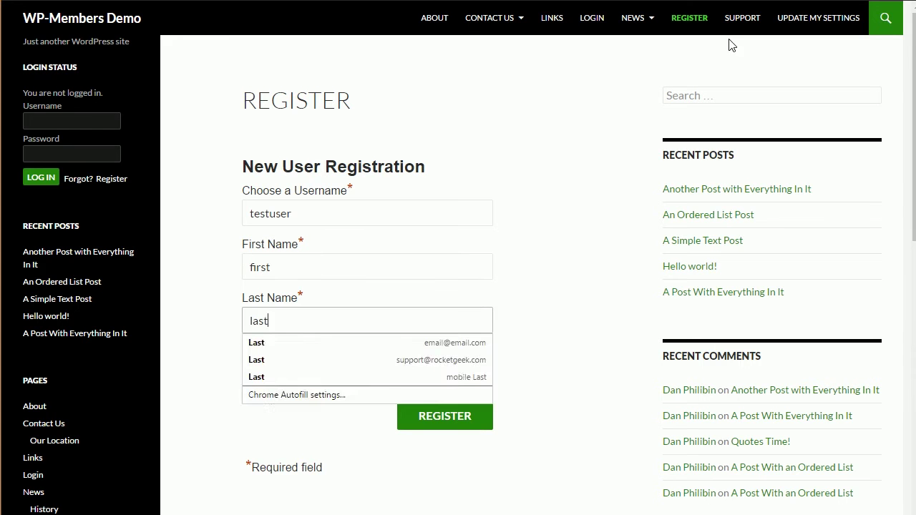
key(Tab)
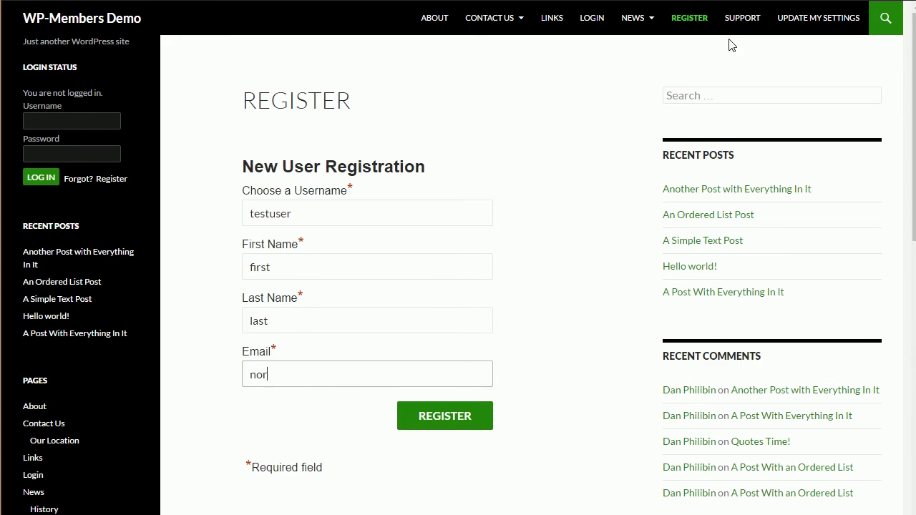
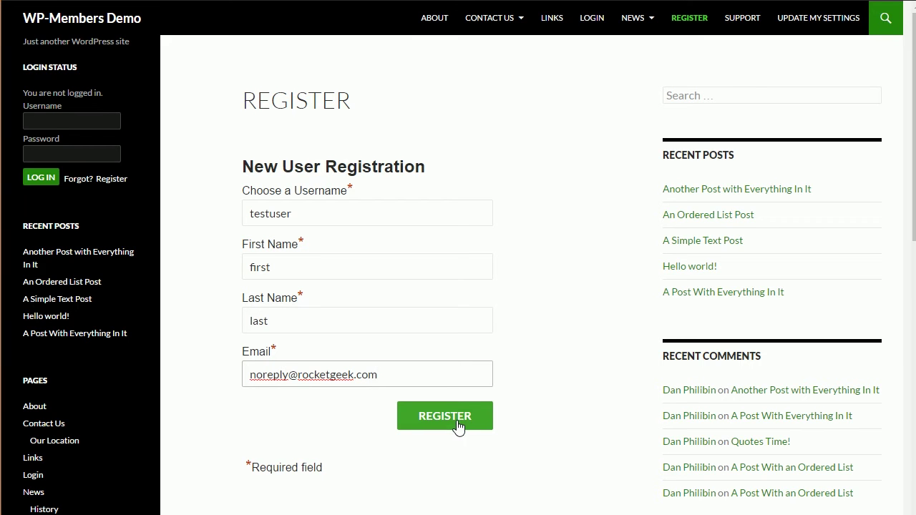
click(458, 426)
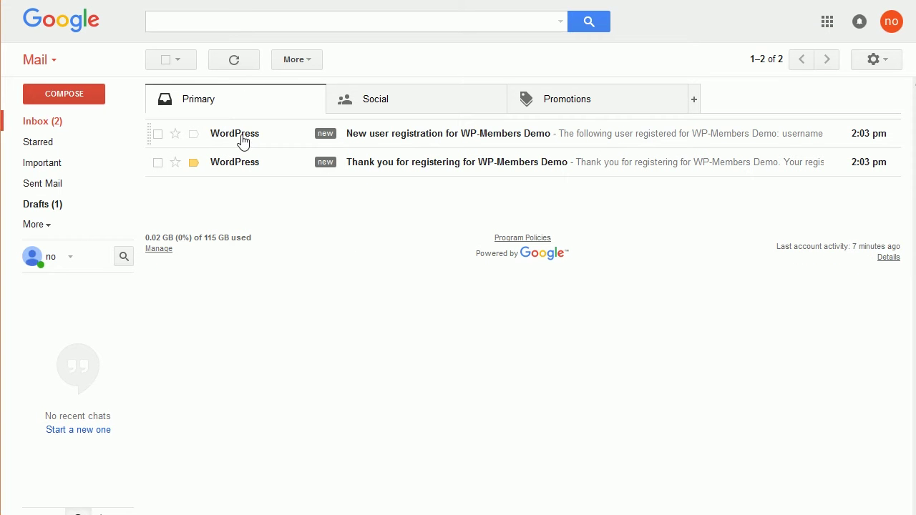
Step: Open the 'Thank you for registering for WP-Members Demo' email in Gmail
mouse_move(241, 147)
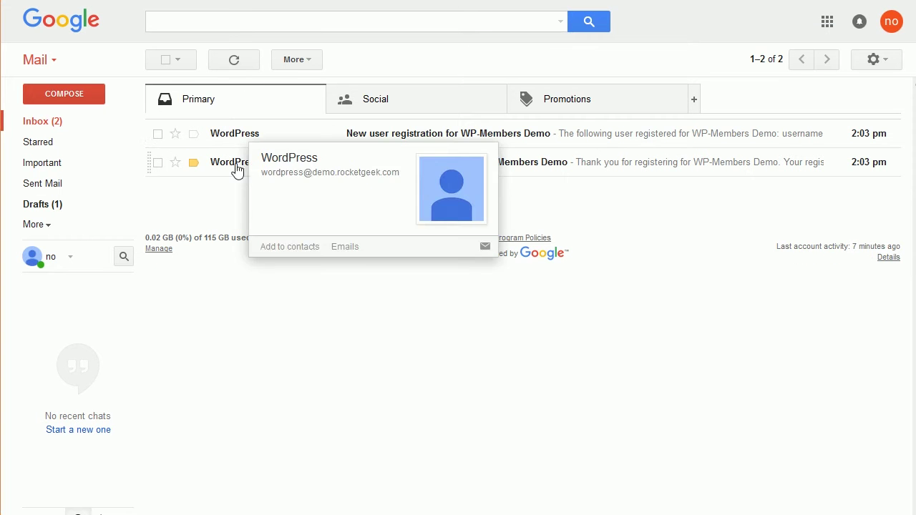
click(237, 170)
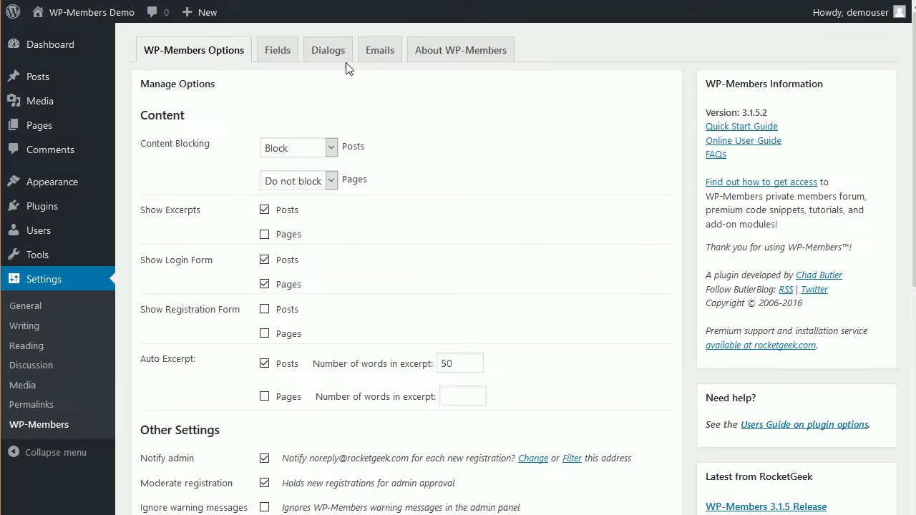
Step: On the WP-Members Emails tab, highlight the Admin Notification's 'activate user: [activate-user]' line
click(376, 51)
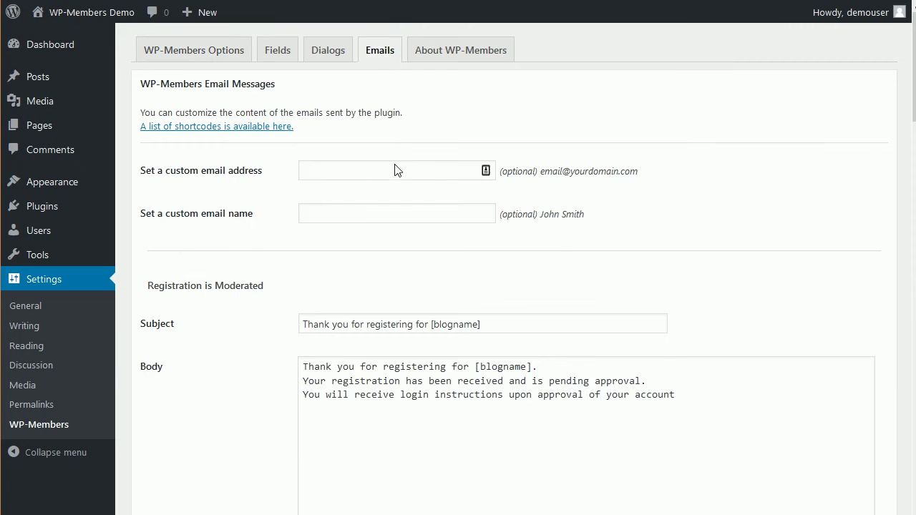
scroll(212, 374, down, 3)
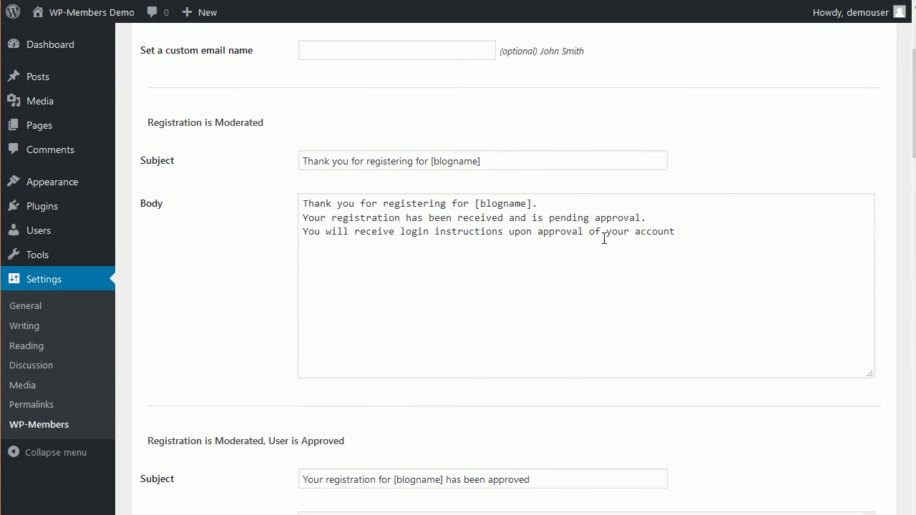
scroll(288, 346, up, 1)
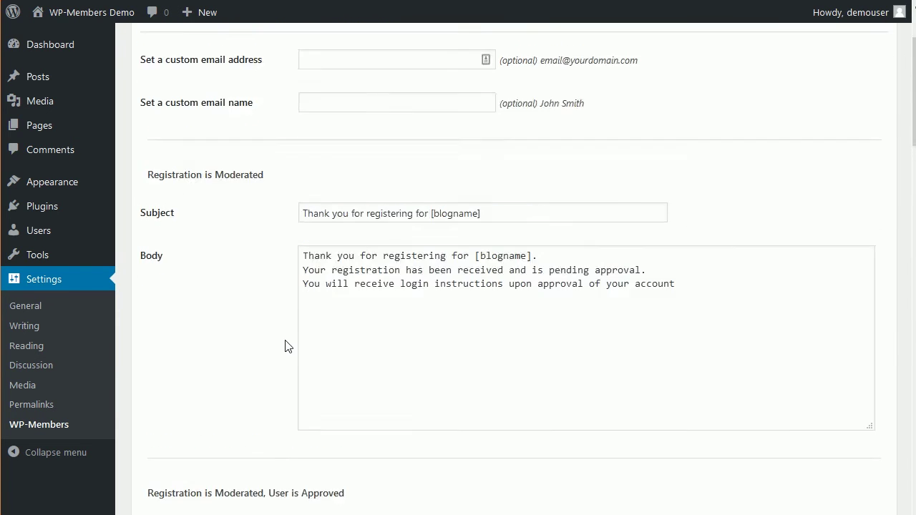
scroll(286, 346, up, 1)
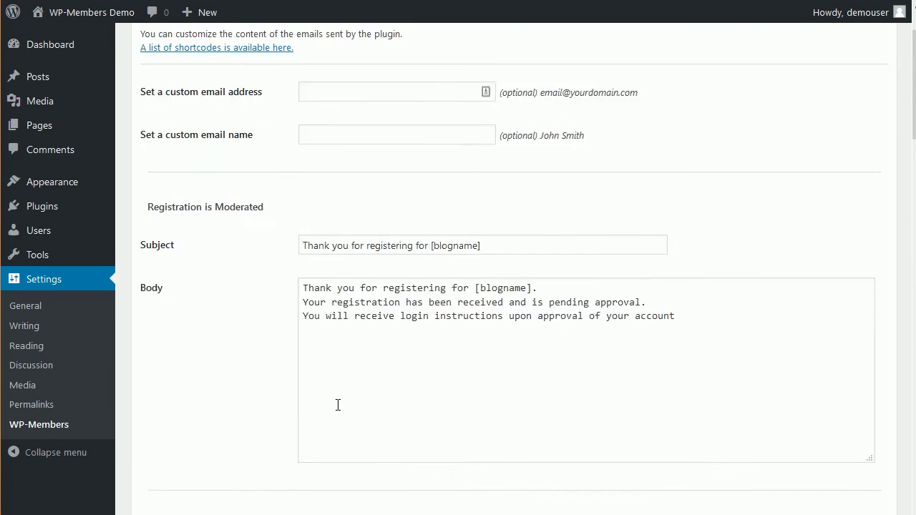
scroll(338, 405, down, 5)
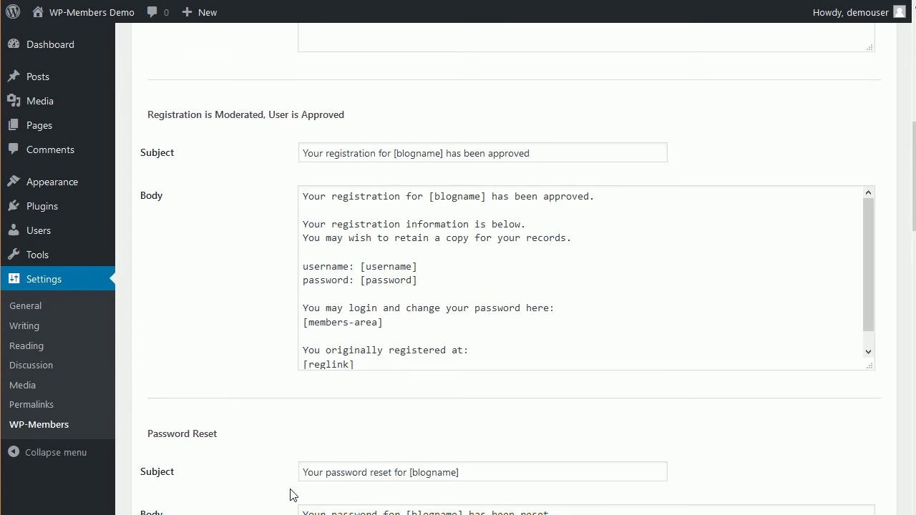
scroll(292, 491, down, 8)
scroll(270, 465, down, 6)
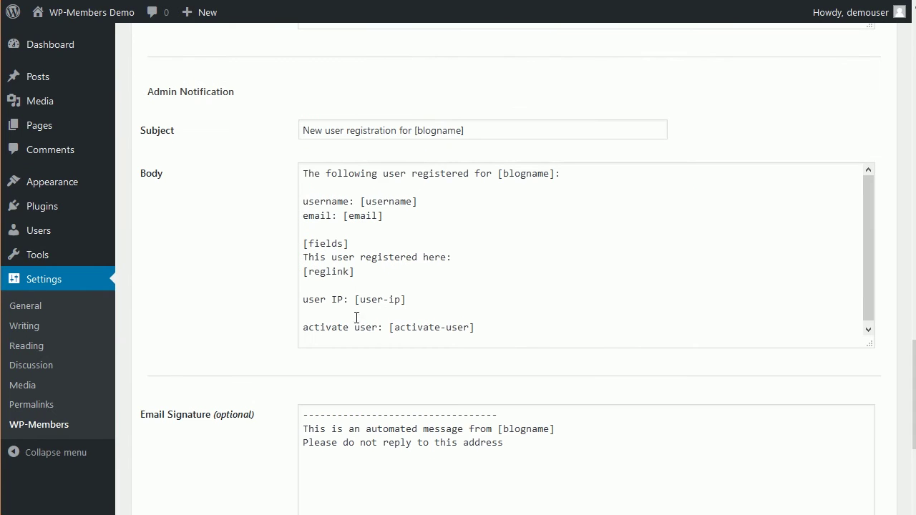
drag(487, 331, 305, 326)
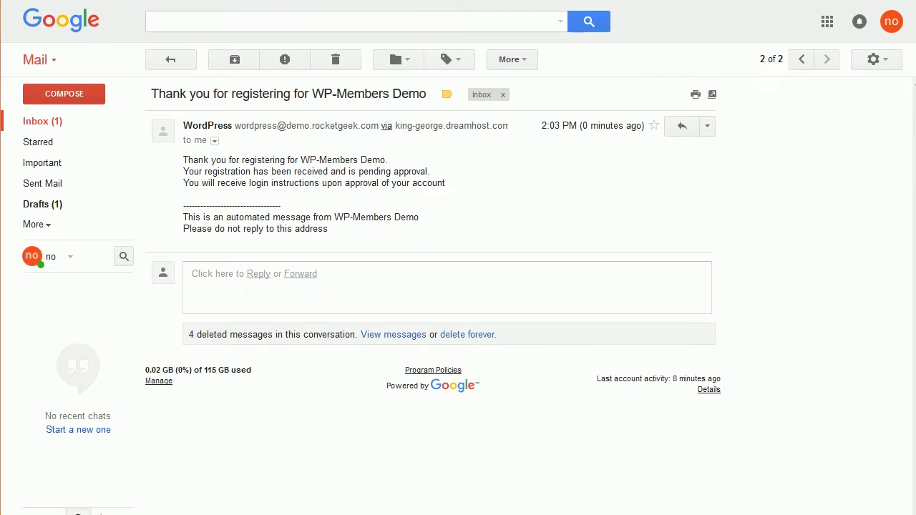
Step: Trash the thank-you email and open the 'New user registration' email
click(336, 61)
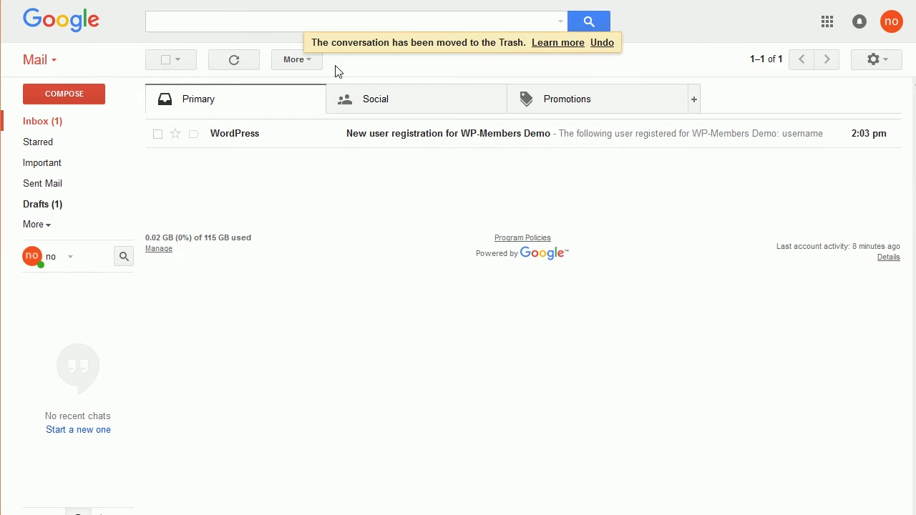
click(255, 140)
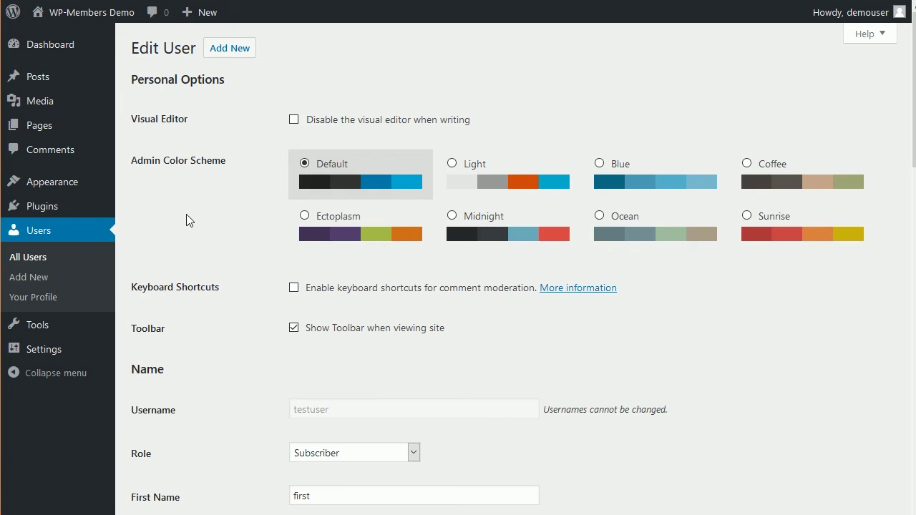
Step: Tick 'Activate this user?' in testuser's WP-Members Additional Fields and update the user
scroll(211, 267, down, 4)
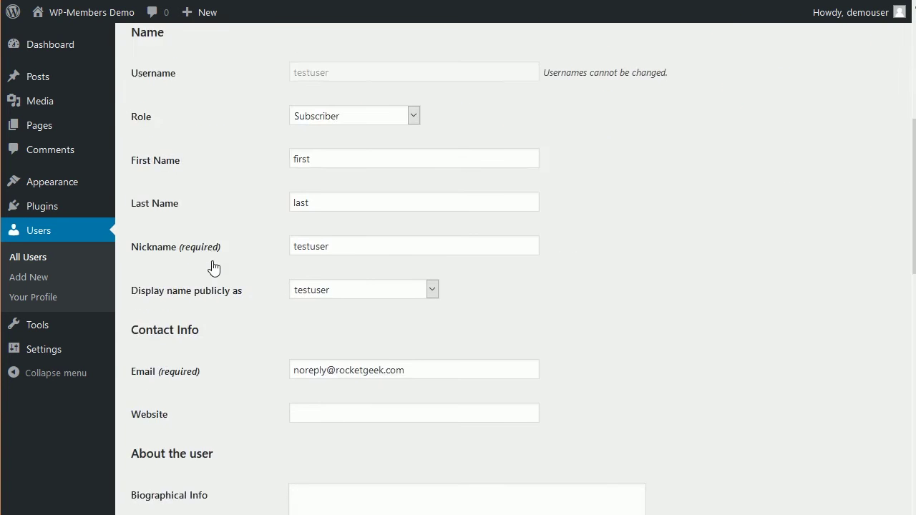
scroll(211, 267, down, 6)
scroll(199, 219, down, 1)
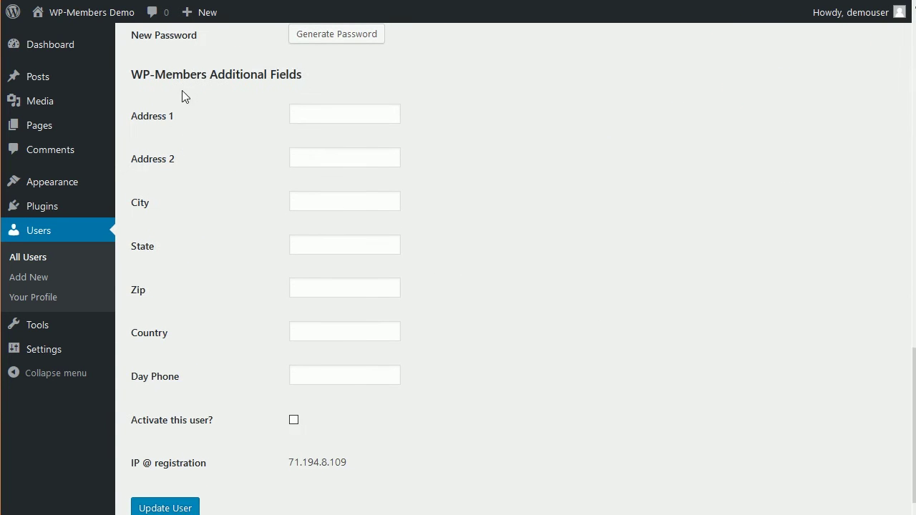
scroll(344, 315, down, 1)
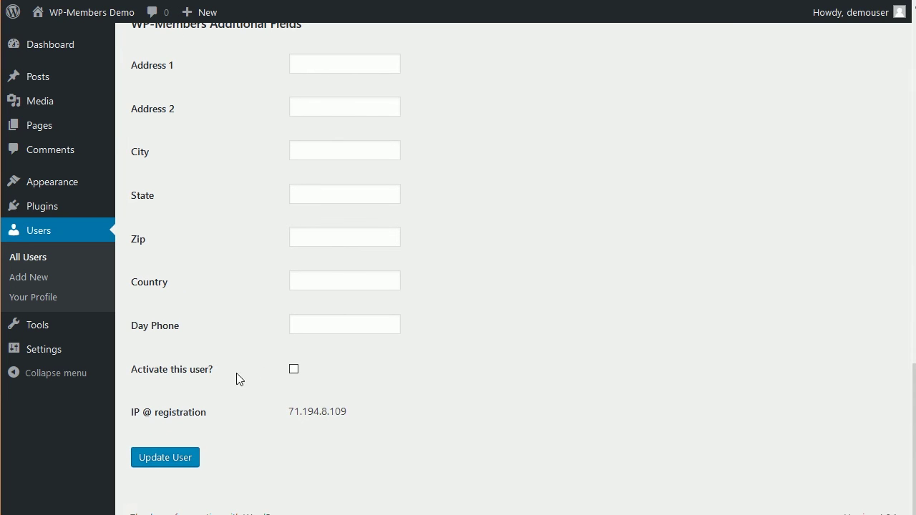
click(295, 371)
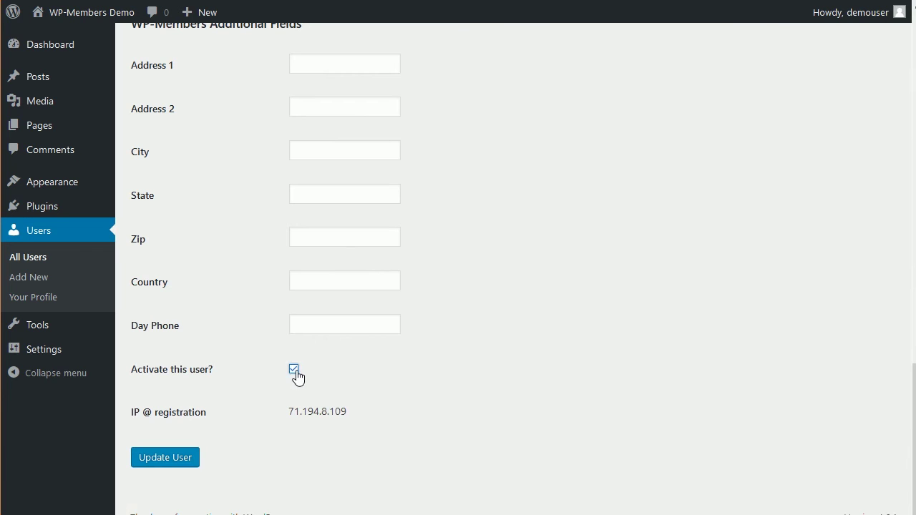
click(167, 456)
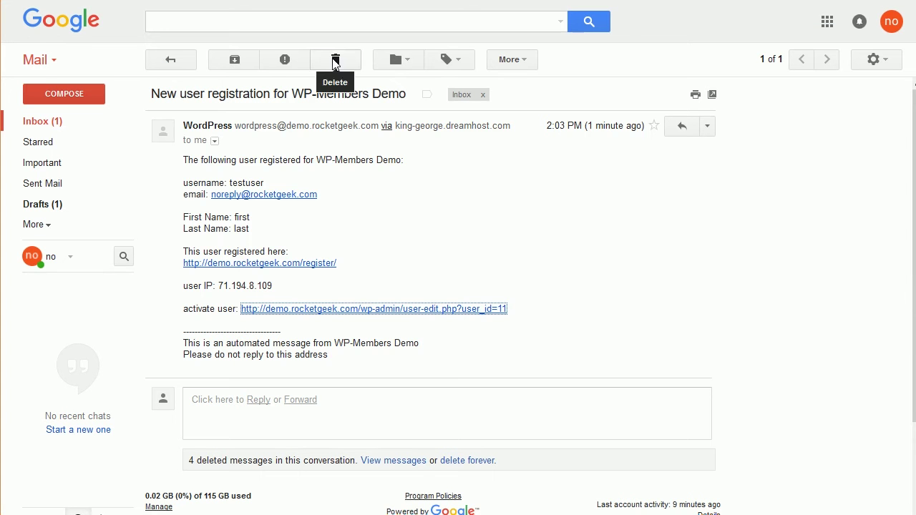
Step: Trash the registration notice, open the approval email and select testuser's emailed password
click(331, 59)
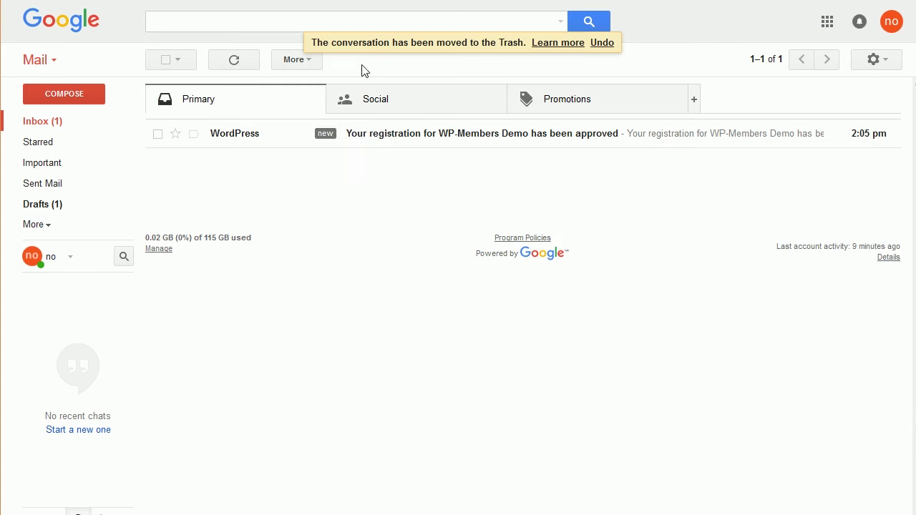
click(257, 143)
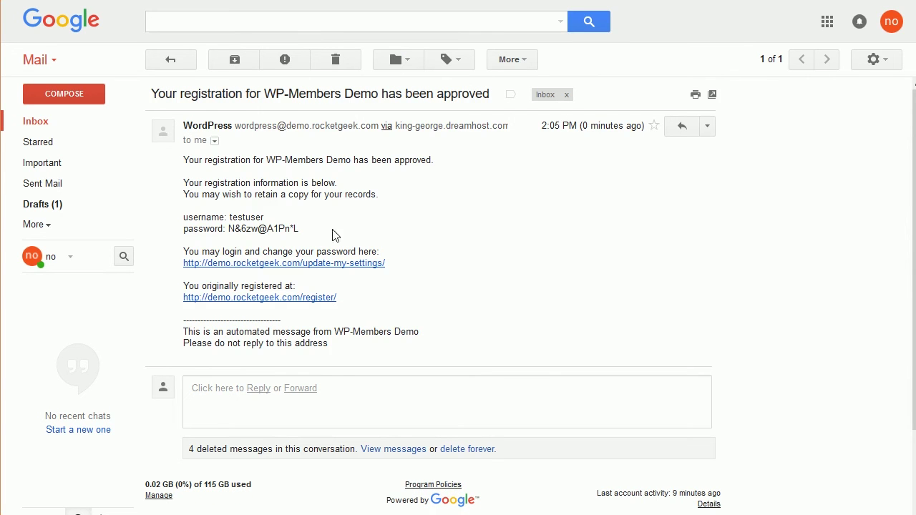
drag(299, 229, 231, 226)
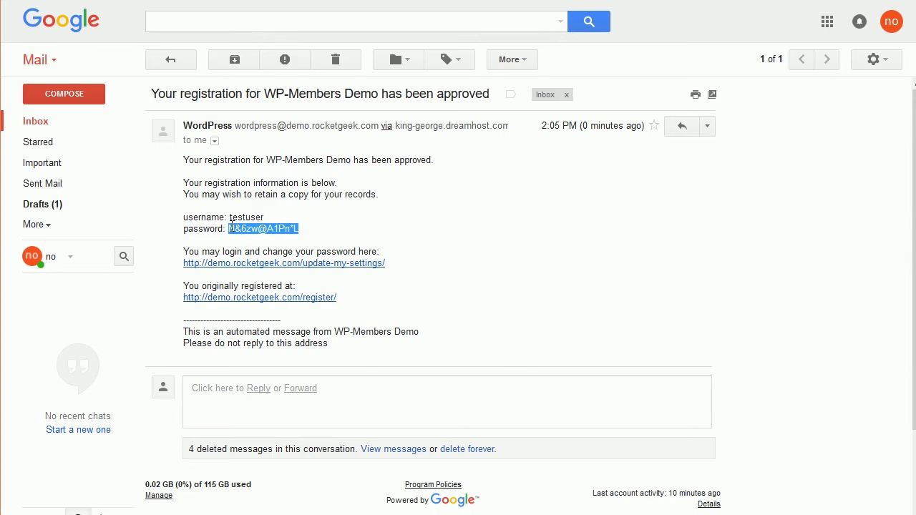
Step: Log in to the site as testuser with the copied password, then log out
key(alt+Tab)
click(284, 314)
text(test)
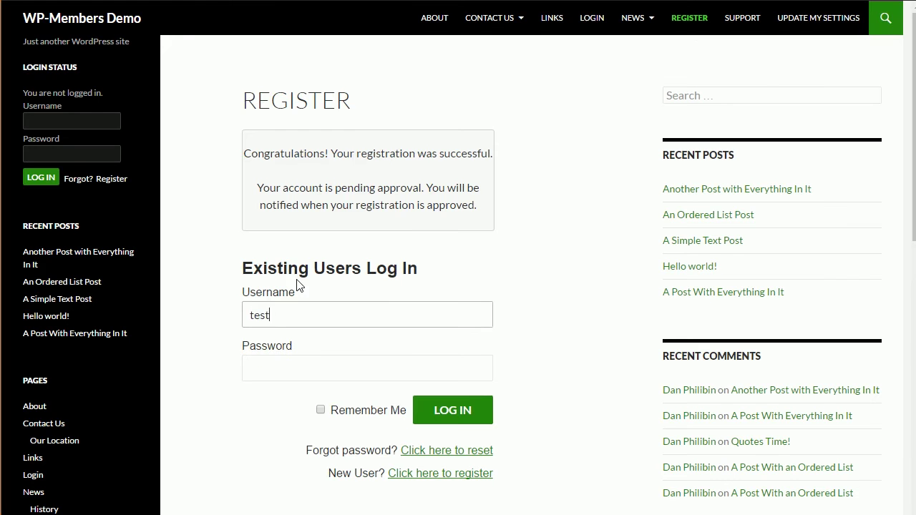
text(user)
key(Tab)
key(ctrl+v)
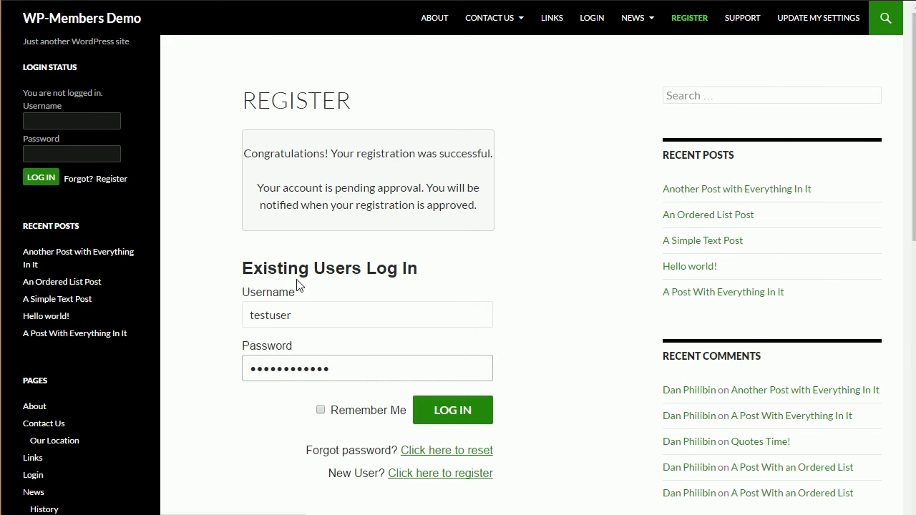
key(Return)
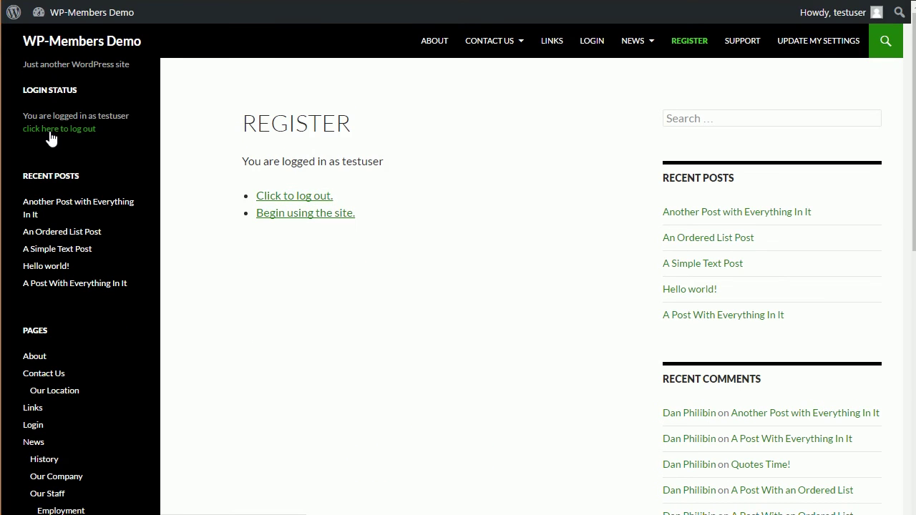
click(50, 138)
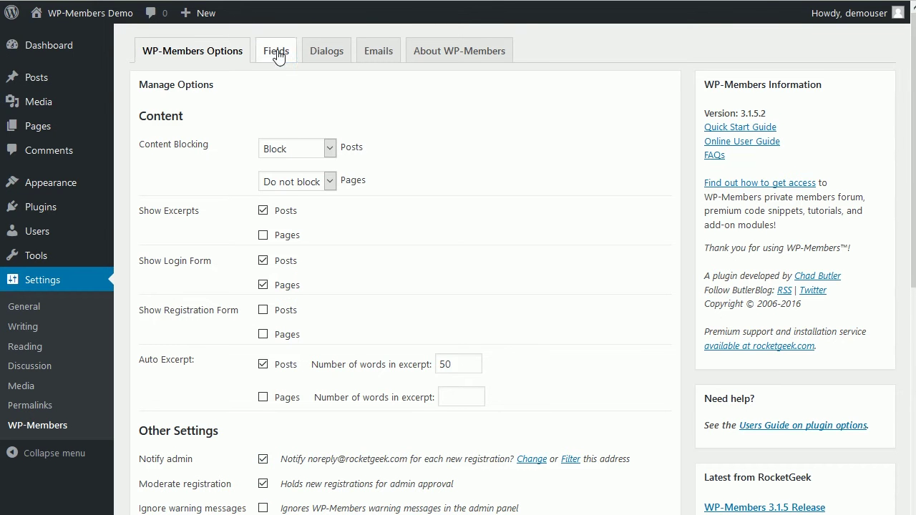
Step: Tick Display? and Required? for the Password row on the Fields tab and save
click(276, 51)
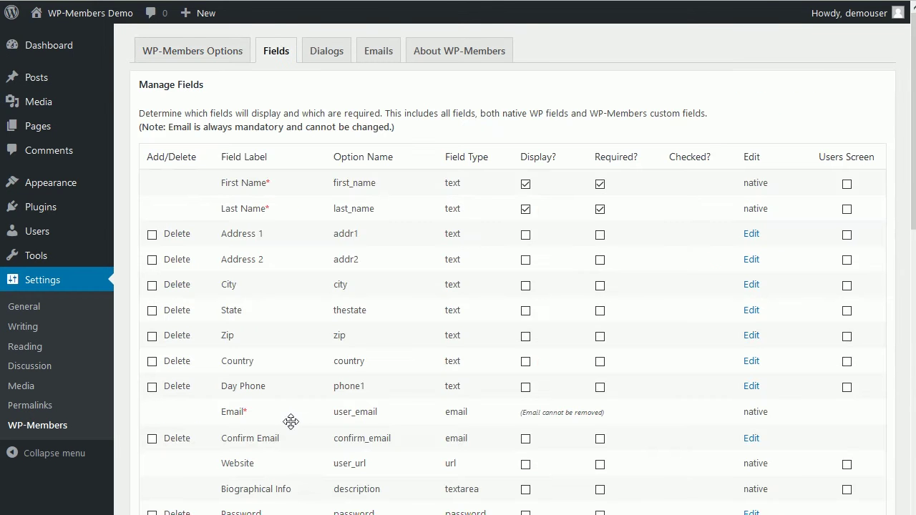
scroll(288, 430, down, 4)
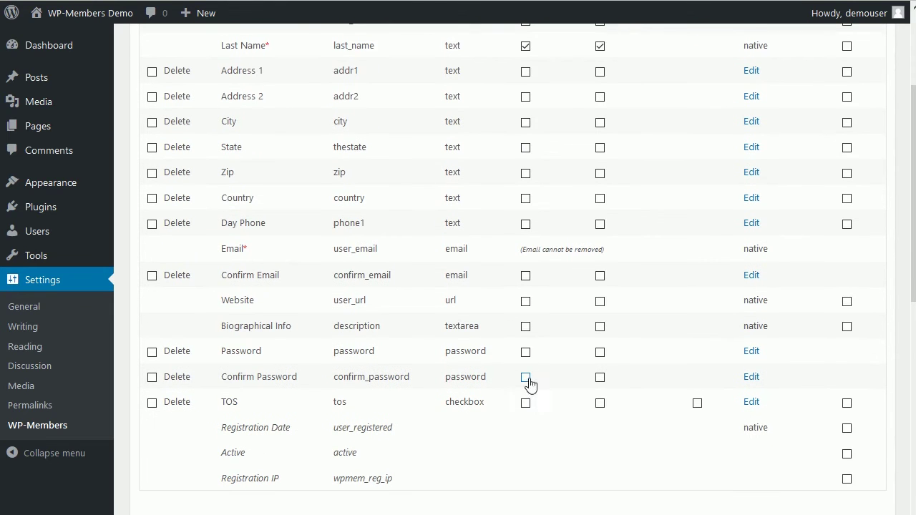
click(526, 352)
click(600, 353)
scroll(286, 390, down, 1)
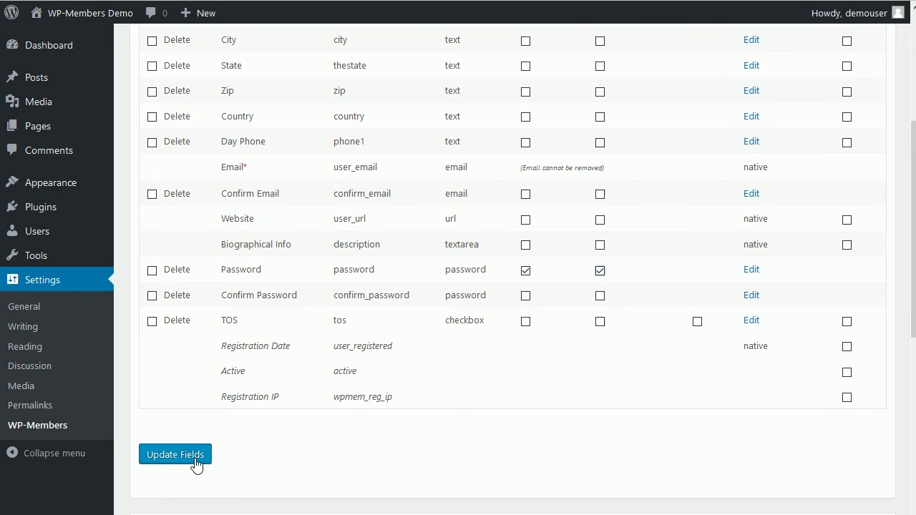
click(197, 464)
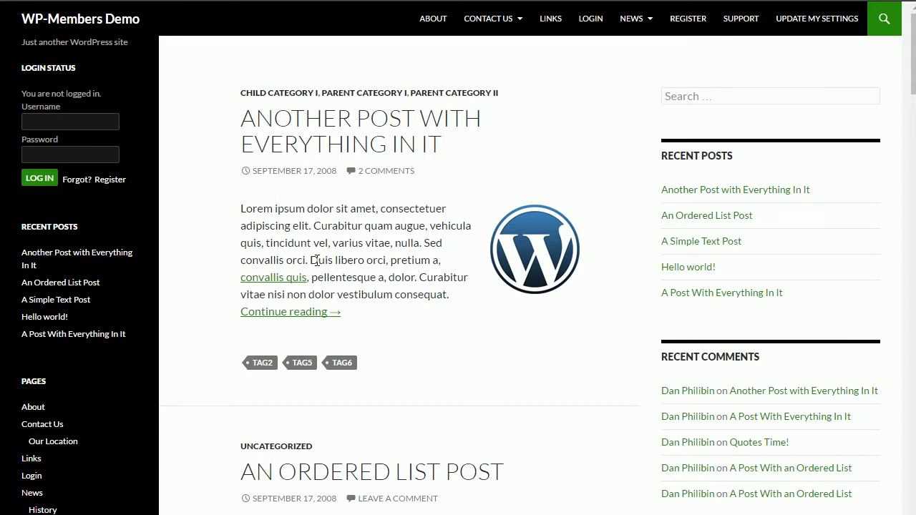
Step: Register testuser with placeholder first and last names, an e-mail address and a chosen password
click(689, 27)
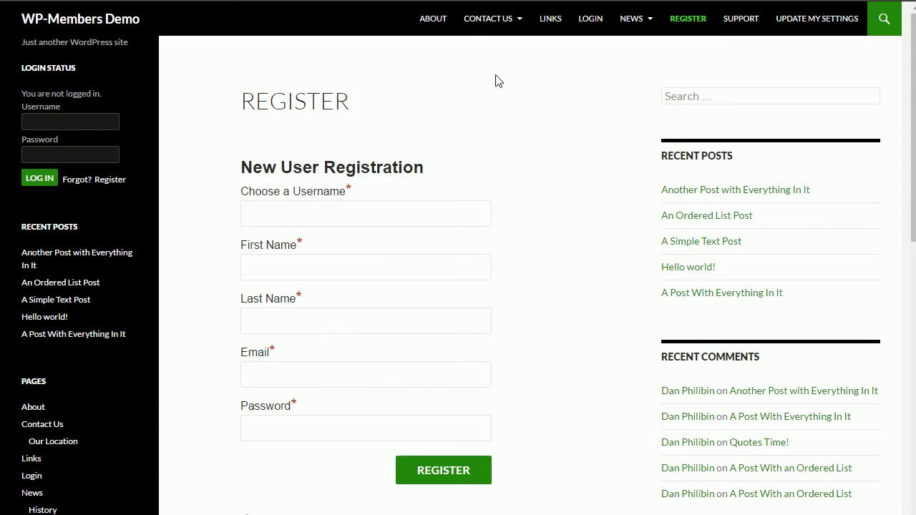
click(302, 205)
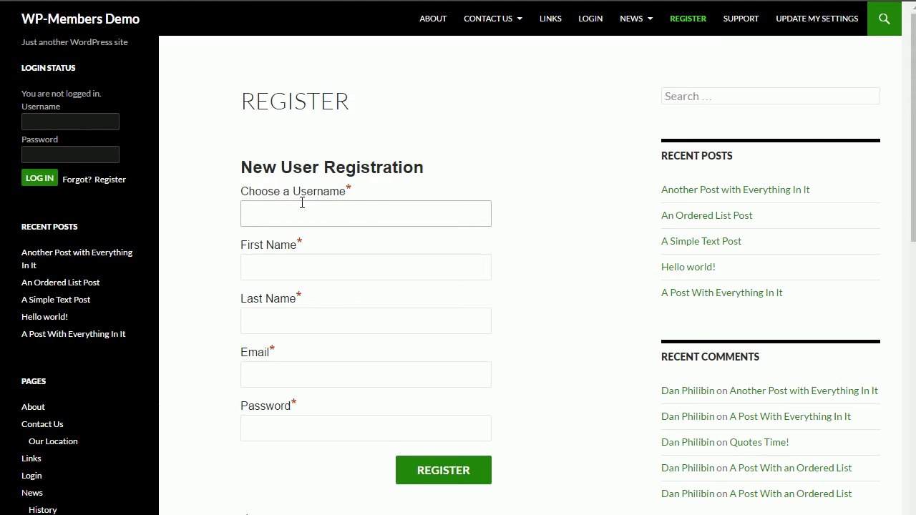
text(testuser)
key(Tab)
text(fi)
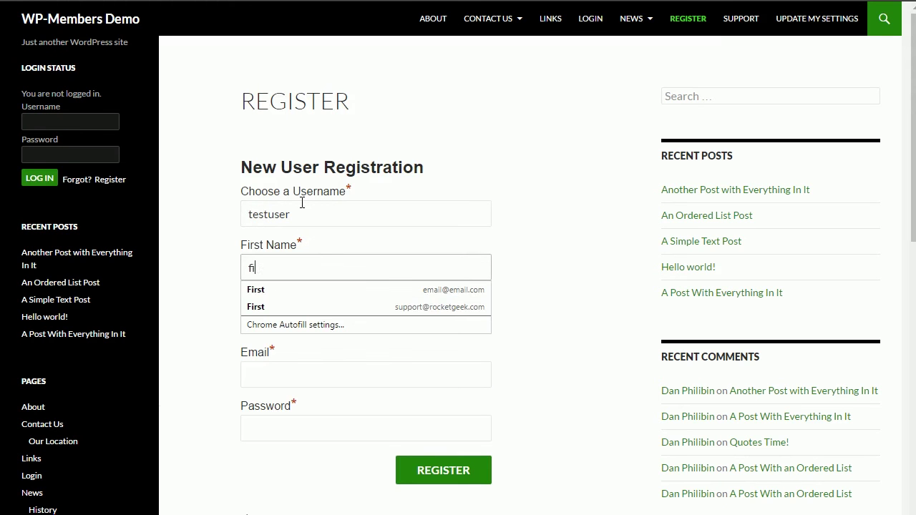
text(rst)
key(Tab)
text(last)
key(Tab)
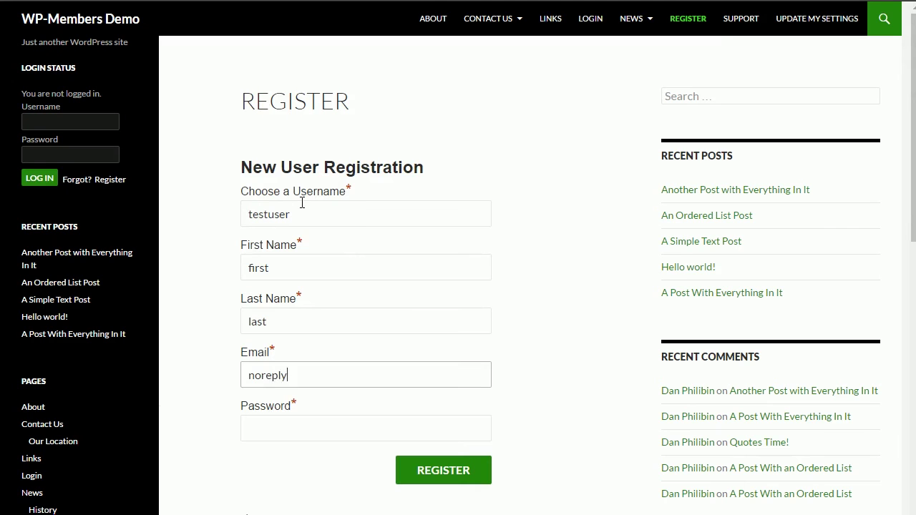
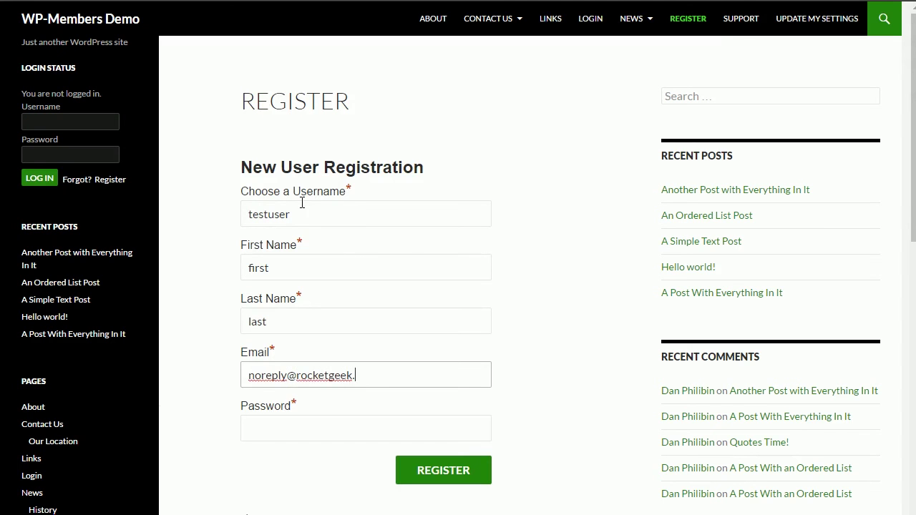
key(Tab)
text(1234567)
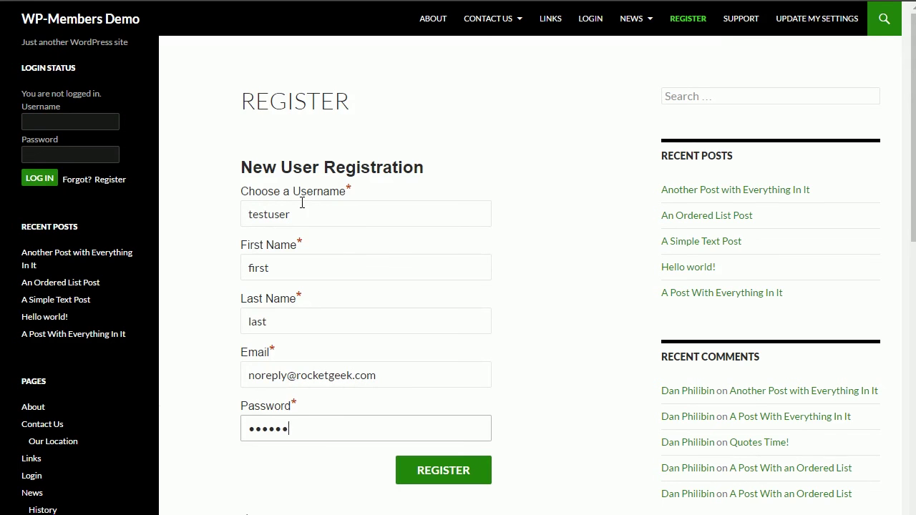
click(459, 471)
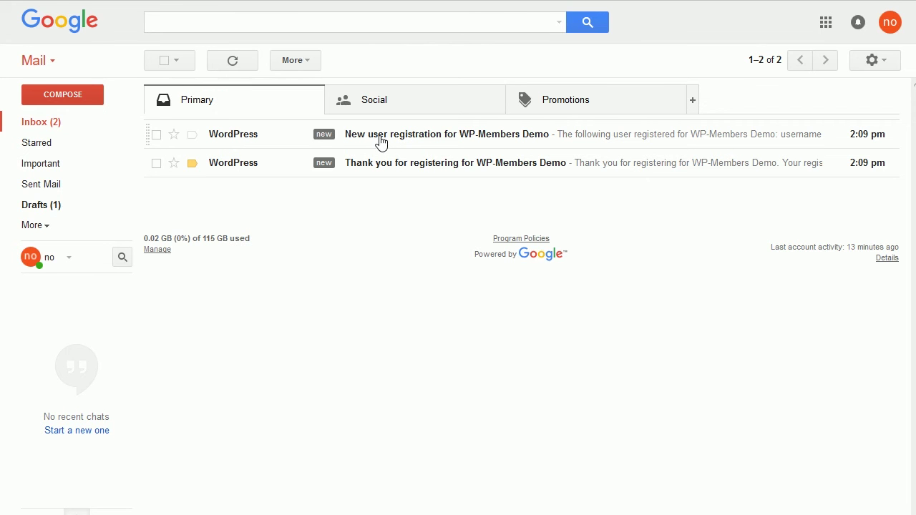
Step: Trash the thank-you-for-registering email in Gmail and reopen the new user registration notice
click(381, 142)
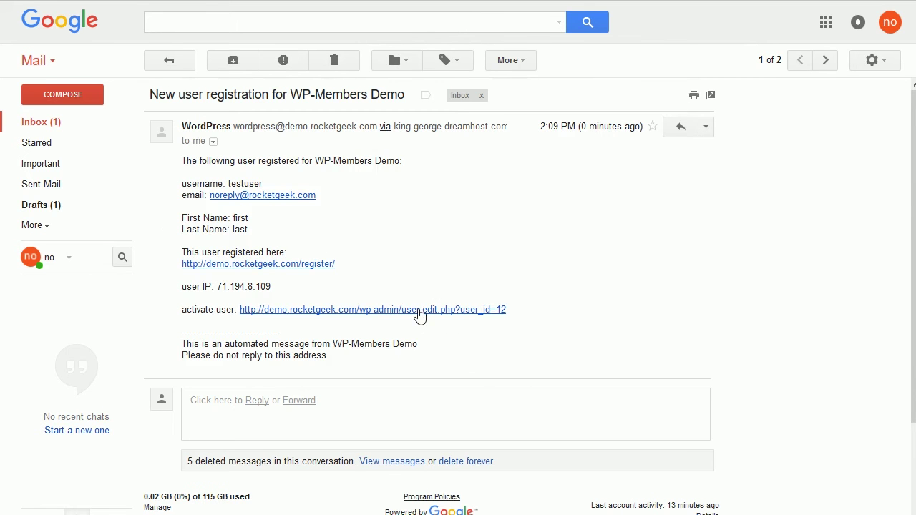
click(121, 129)
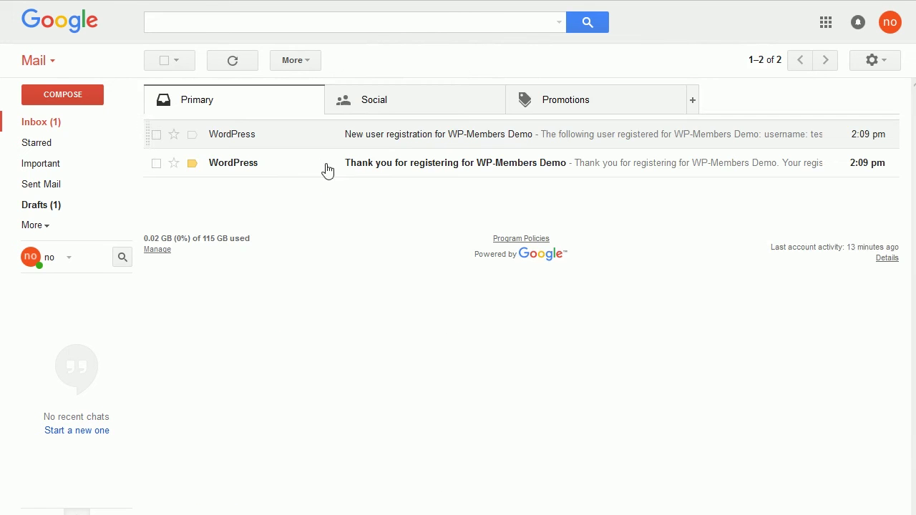
click(247, 172)
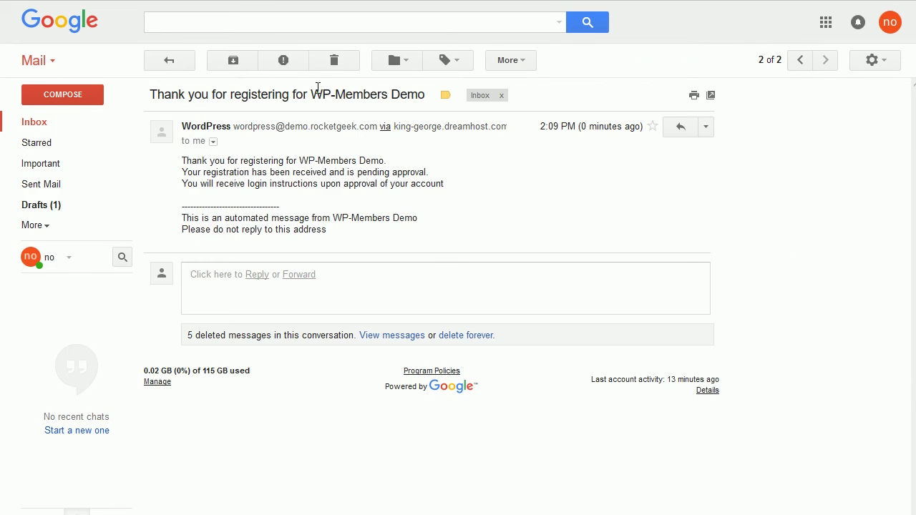
click(334, 61)
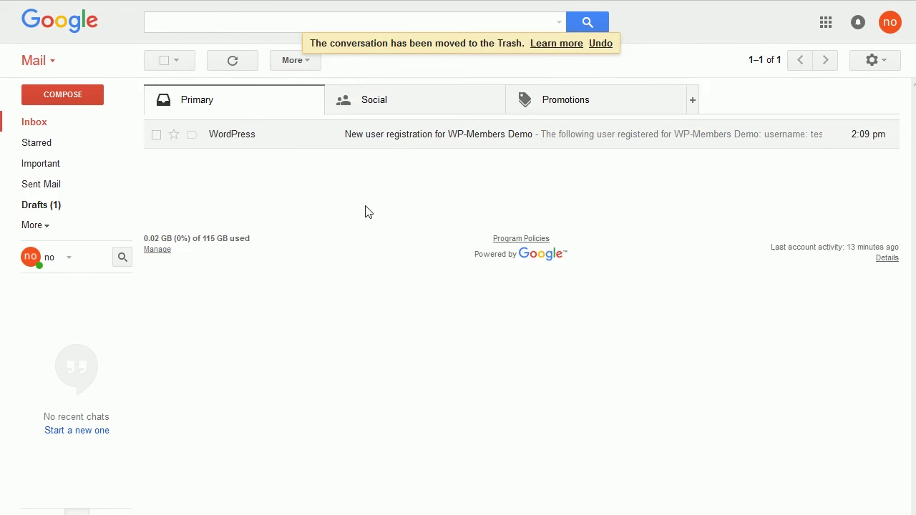
click(280, 138)
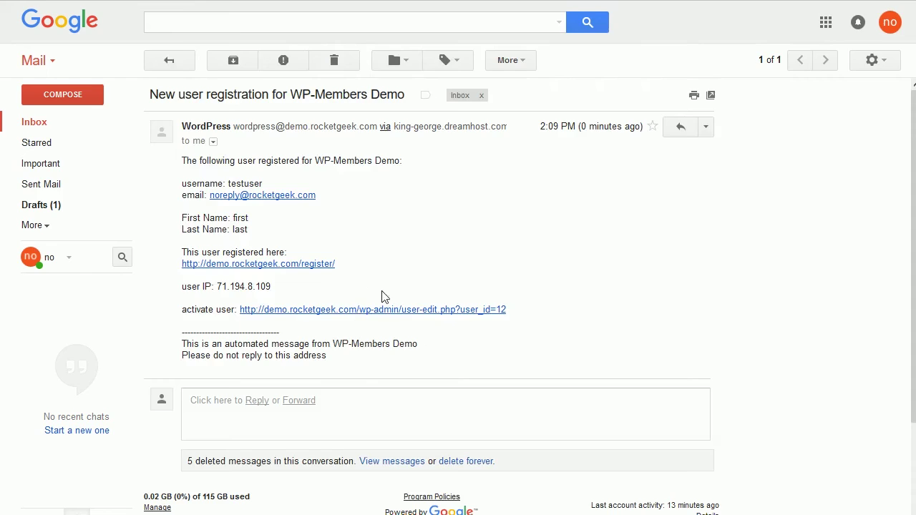
Step: From the emailed link, tick 'Activate this user?' for testuser and update the profile
click(352, 312)
scroll(383, 215, down, 5)
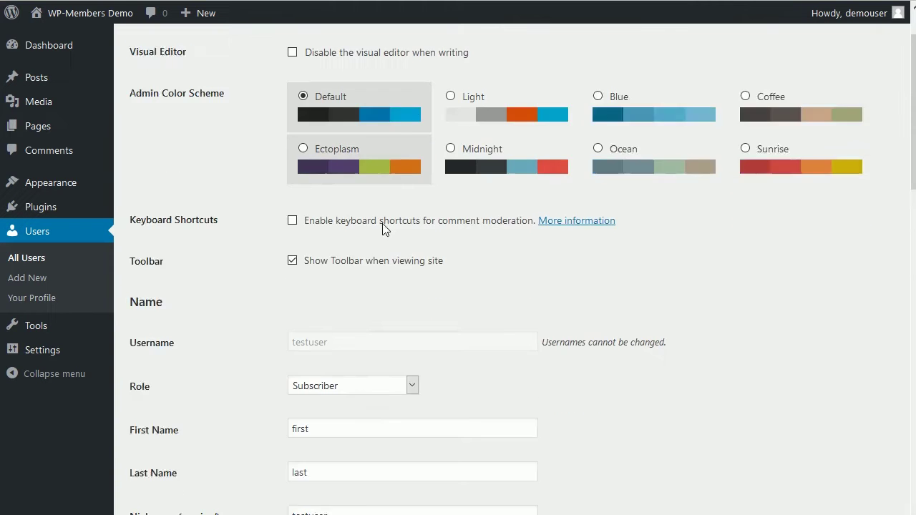
scroll(383, 229, down, 10)
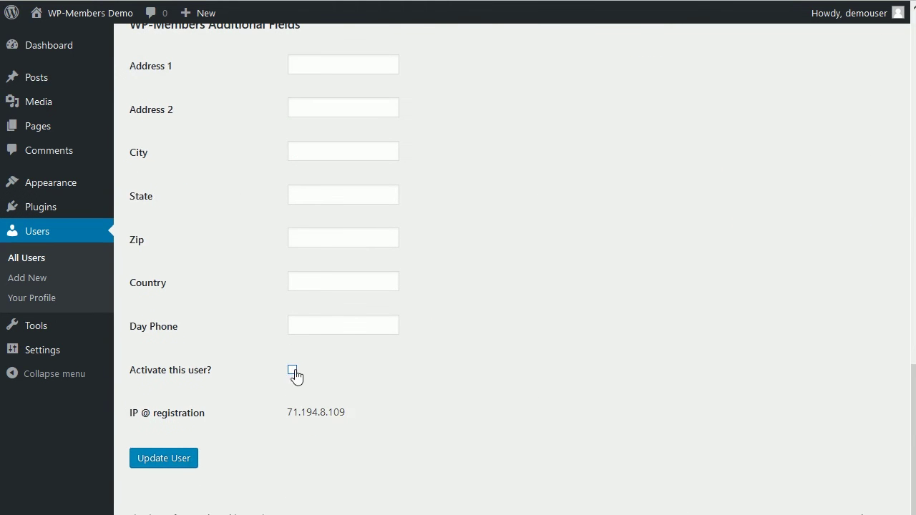
click(293, 371)
click(176, 466)
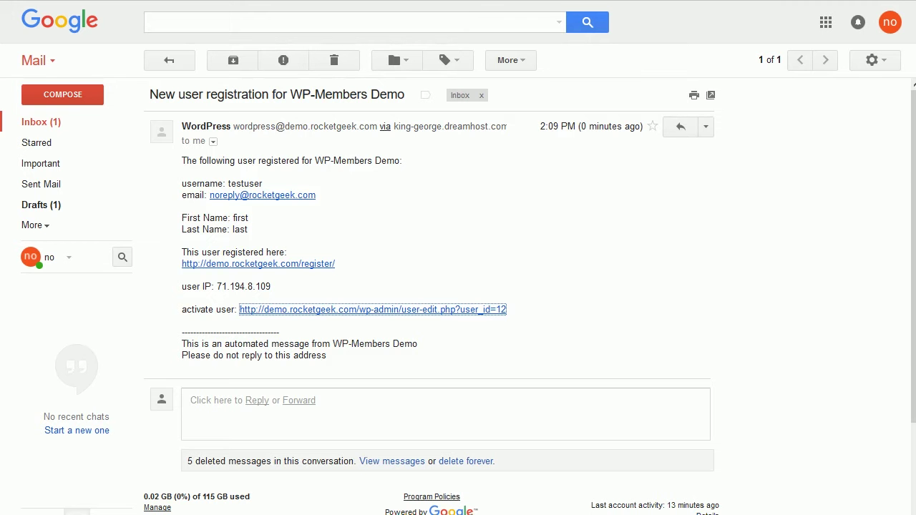
Step: Trash the registration notice, then review the approval email's empty password line and trash it
click(331, 61)
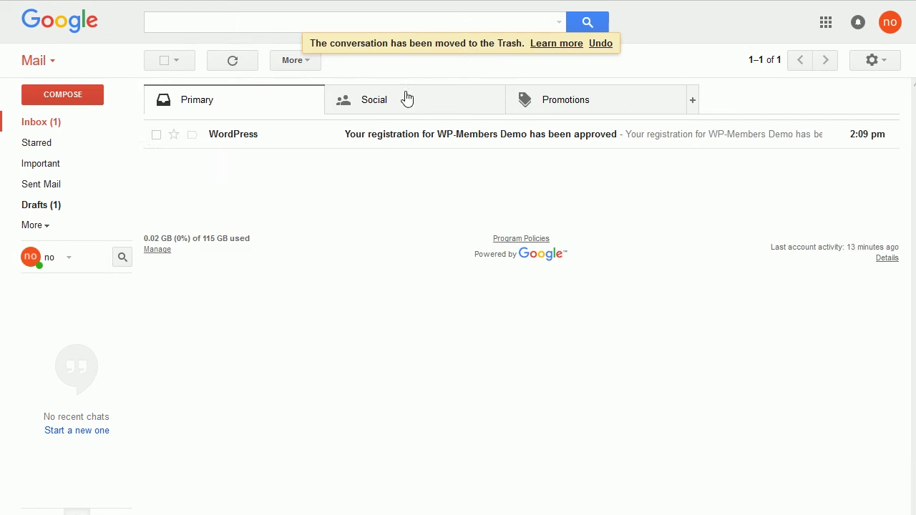
click(233, 136)
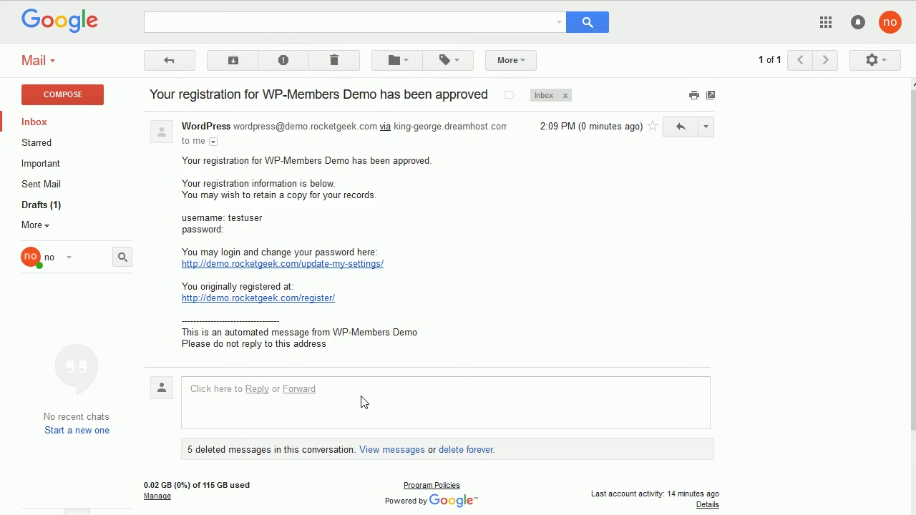
click(348, 64)
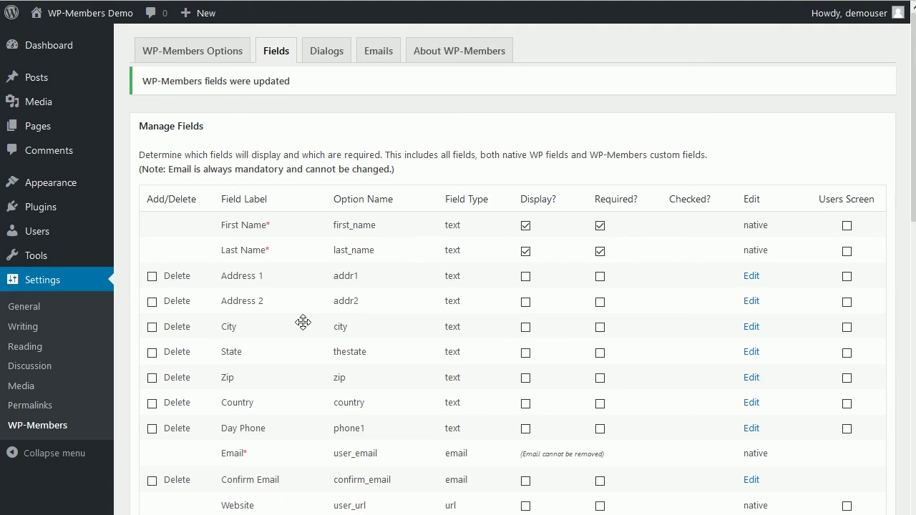
Step: Show the Registration is Moderated and User is Approved bodies on the WP-Members Emails tab
click(372, 53)
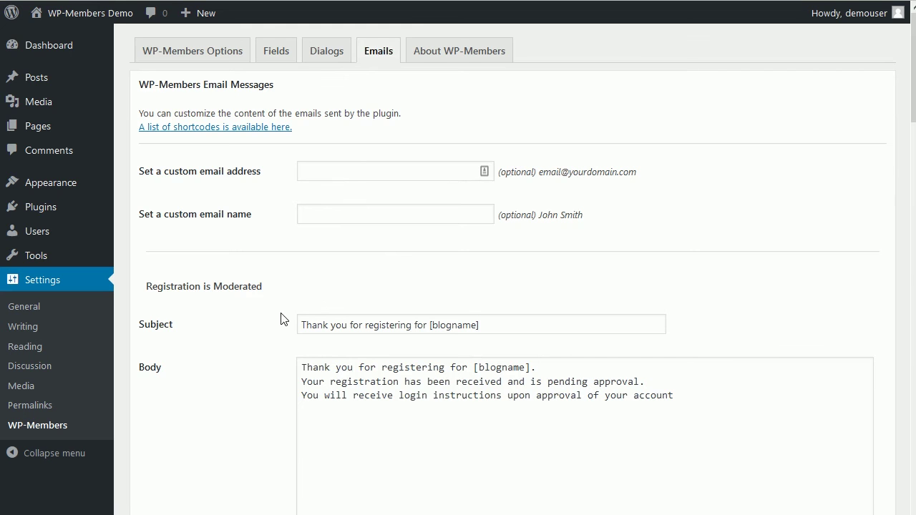
scroll(239, 343, down, 2)
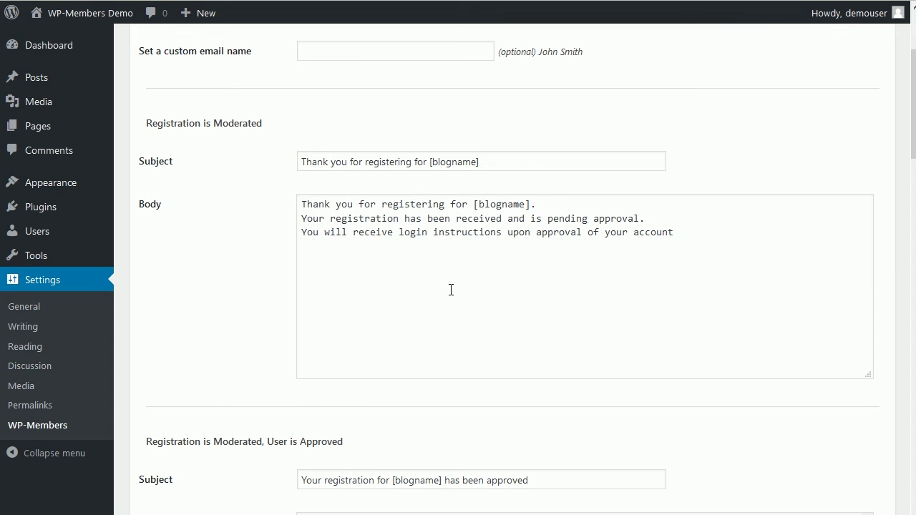
scroll(451, 290, down, 4)
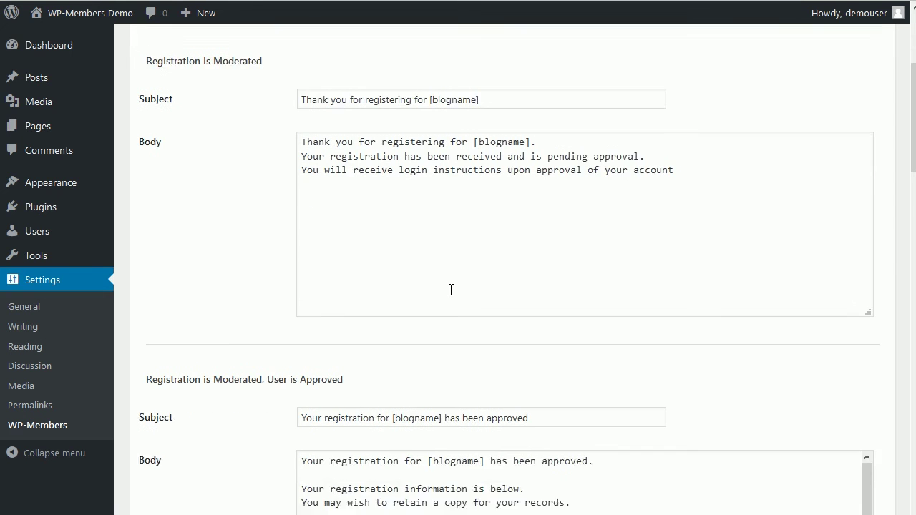
scroll(478, 414, down, 1)
scroll(249, 423, down, 3)
scroll(243, 363, up, 1)
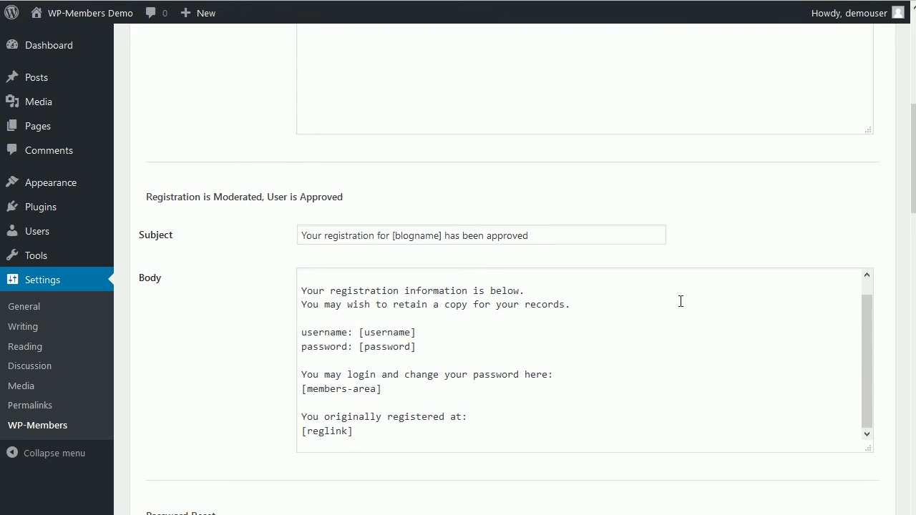
drag(867, 322, 871, 301)
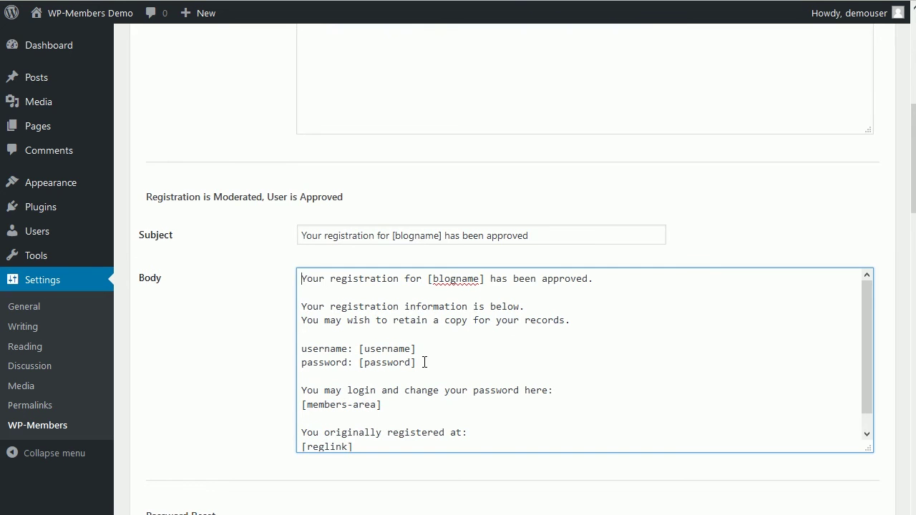
Step: Cut the registration details lines out of the User is Approved email body
click(240, 368)
scroll(241, 368, up, 2)
scroll(240, 368, up, 1)
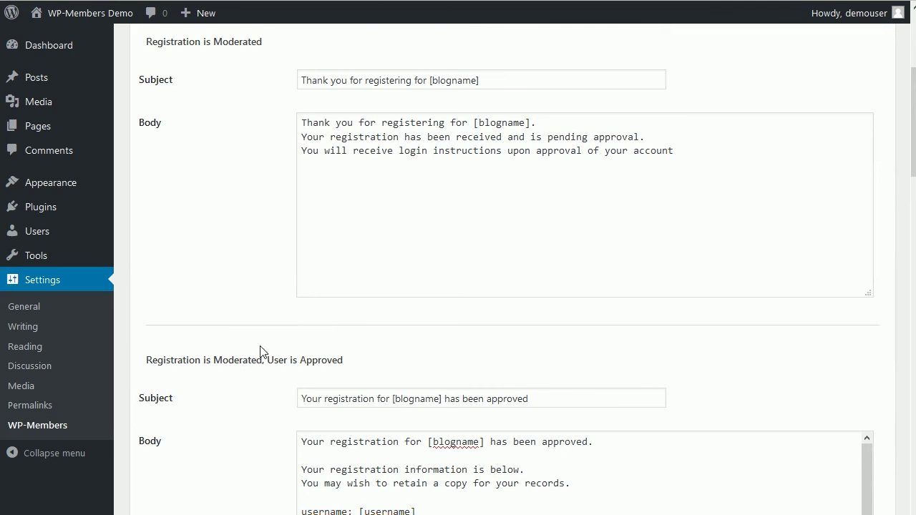
scroll(437, 513, down, 1)
click(430, 511)
scroll(427, 508, down, 1)
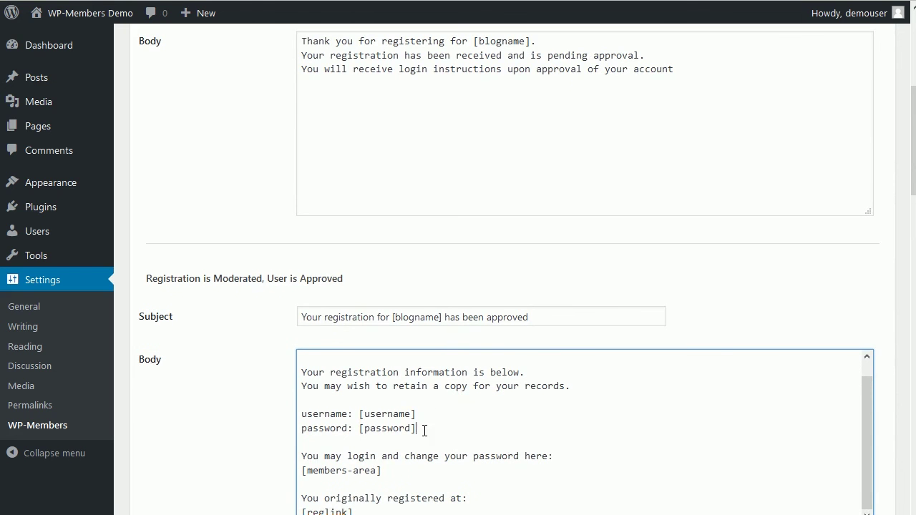
drag(417, 430, 294, 378)
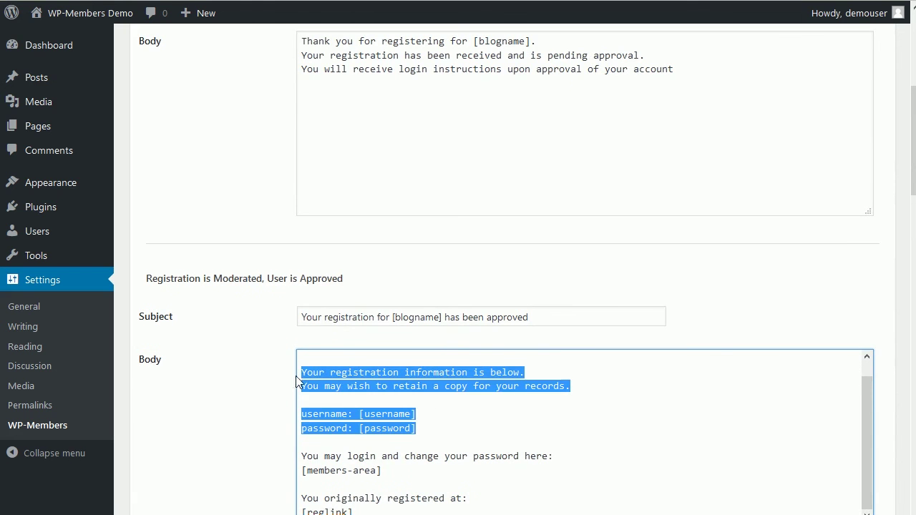
text(Your registration for [blogname] has been approved.)
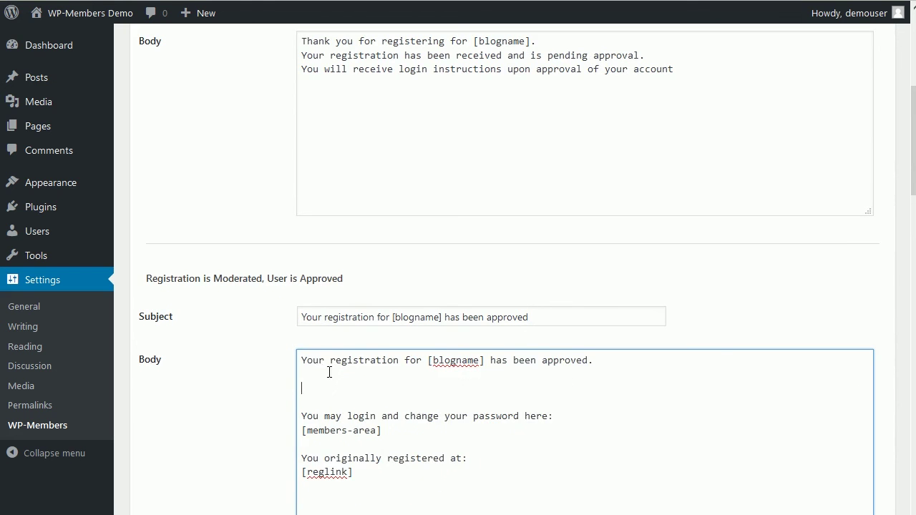
key(Delete)
key(Delete)
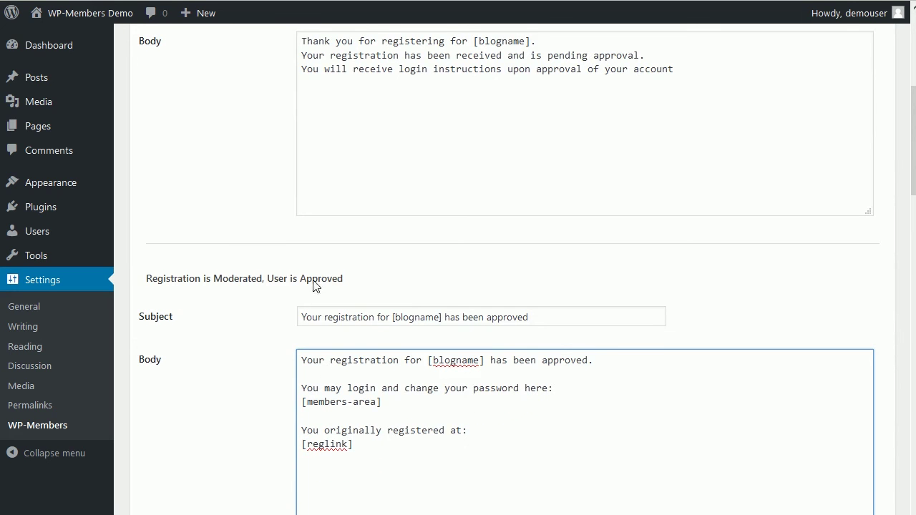
Step: Replace the pending-approval email's login-instructions line with the registration details and save the emails
scroll(565, 195, up, 1)
scroll(565, 195, up, 3)
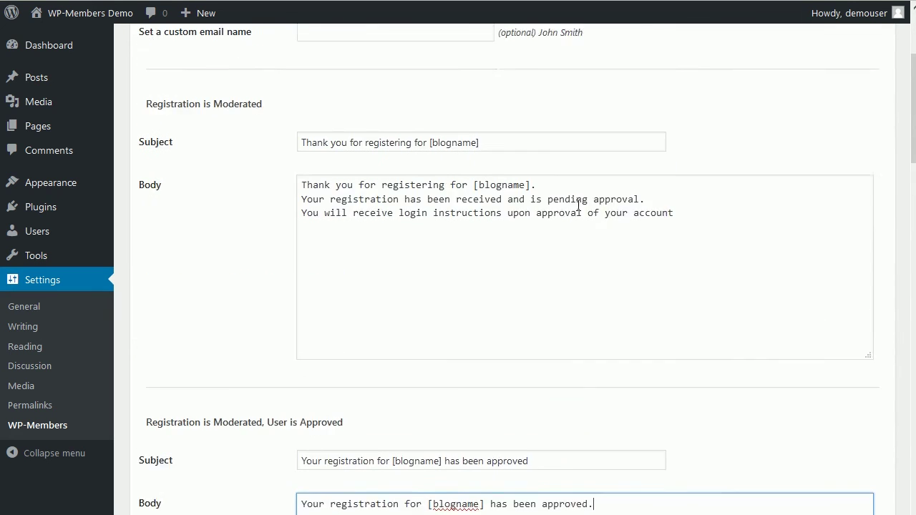
click(684, 232)
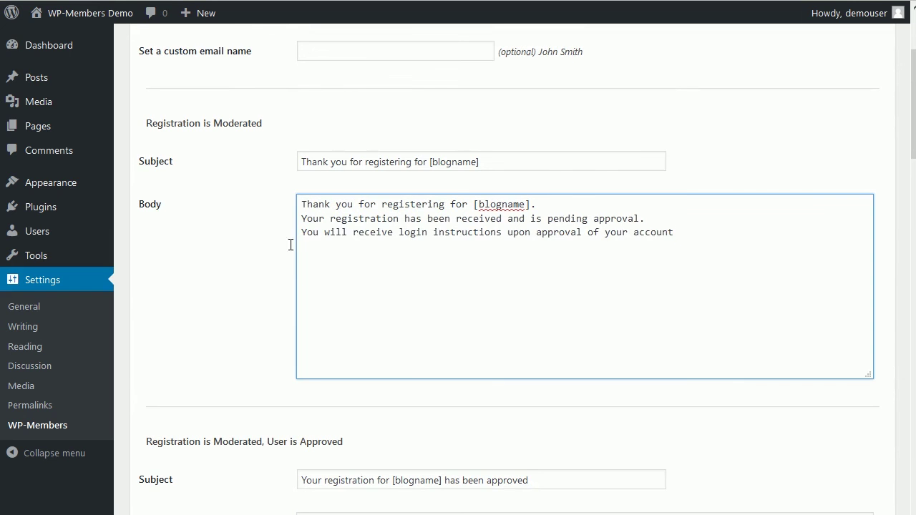
drag(358, 249, 284, 237)
key(BackSpace)
key(ctrl+v)
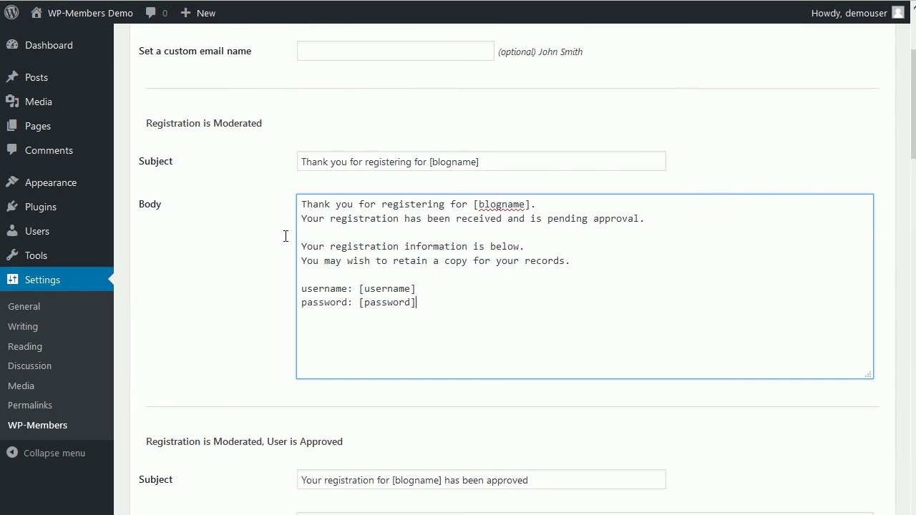
click(261, 209)
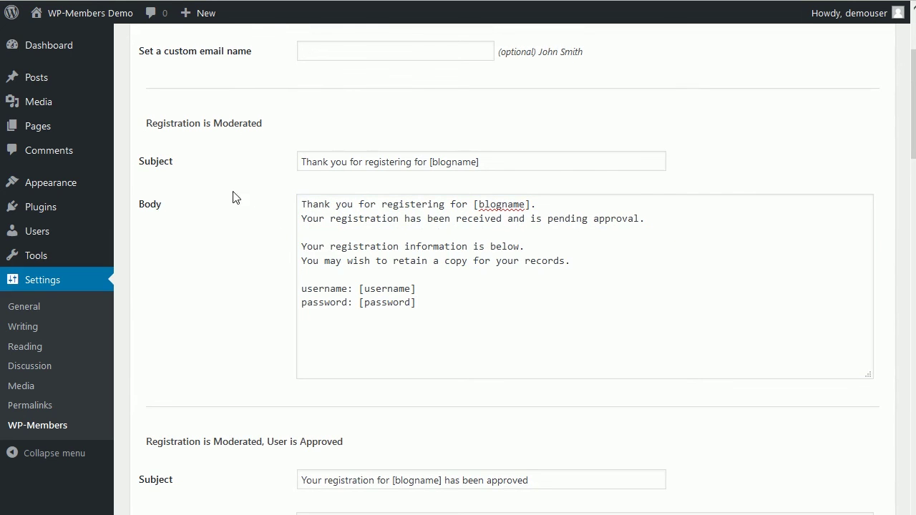
scroll(317, 224, down, 7)
scroll(243, 370, down, 10)
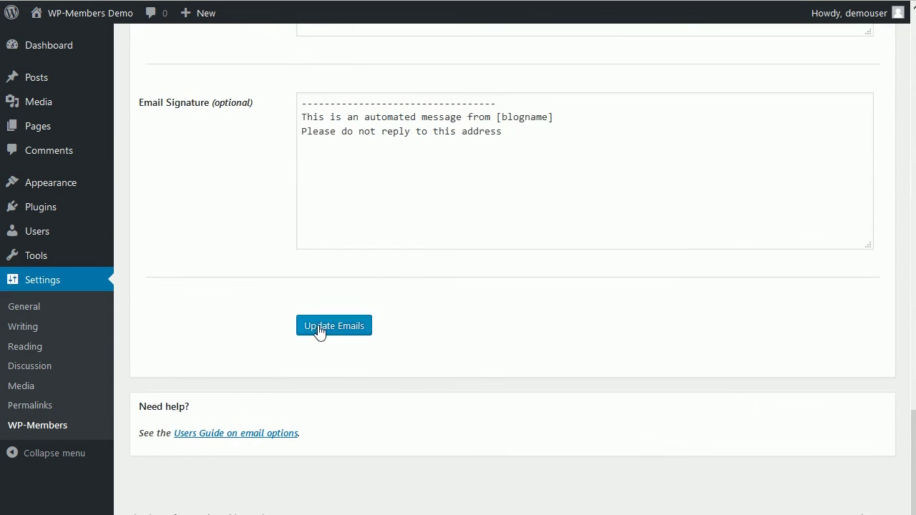
click(352, 323)
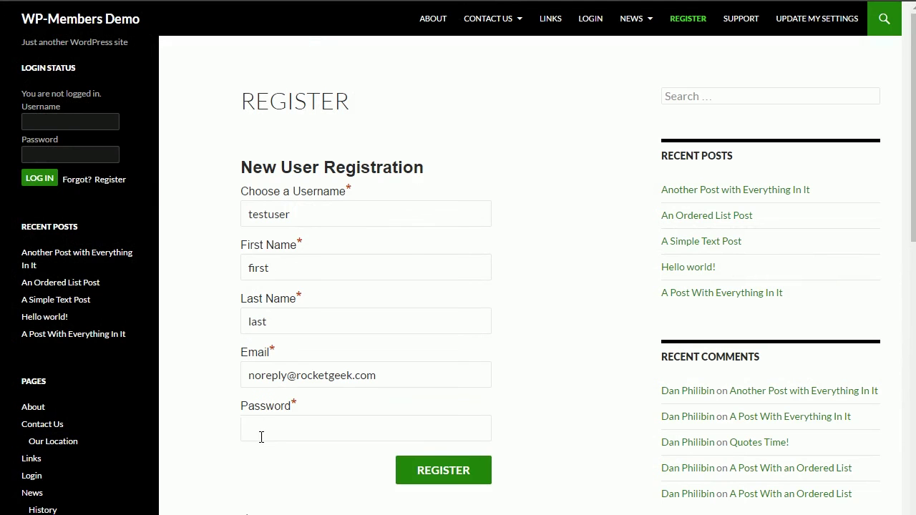
Step: Enter a password for the new testuser account and submit the registration
click(259, 431)
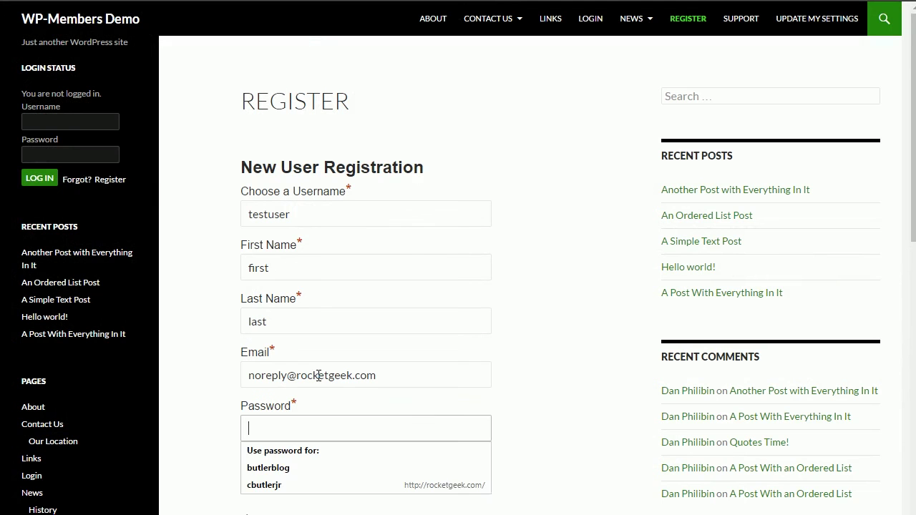
text(testing)
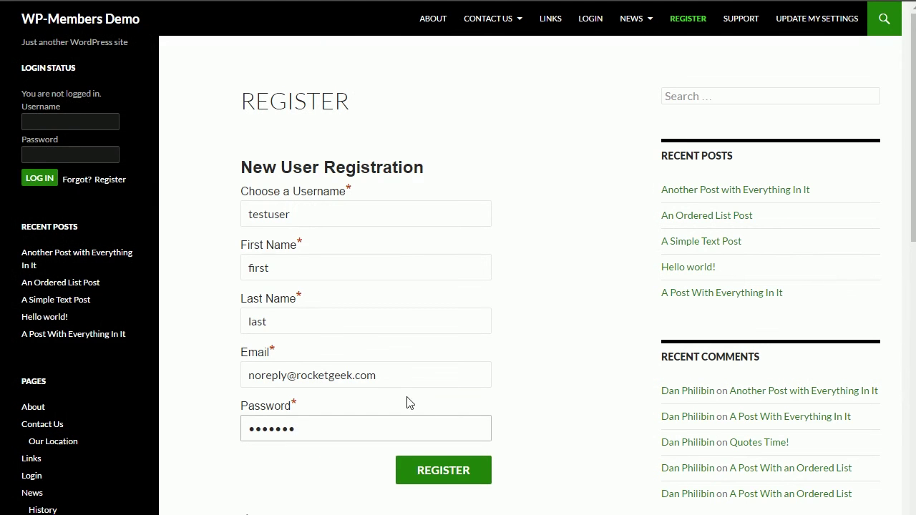
click(558, 397)
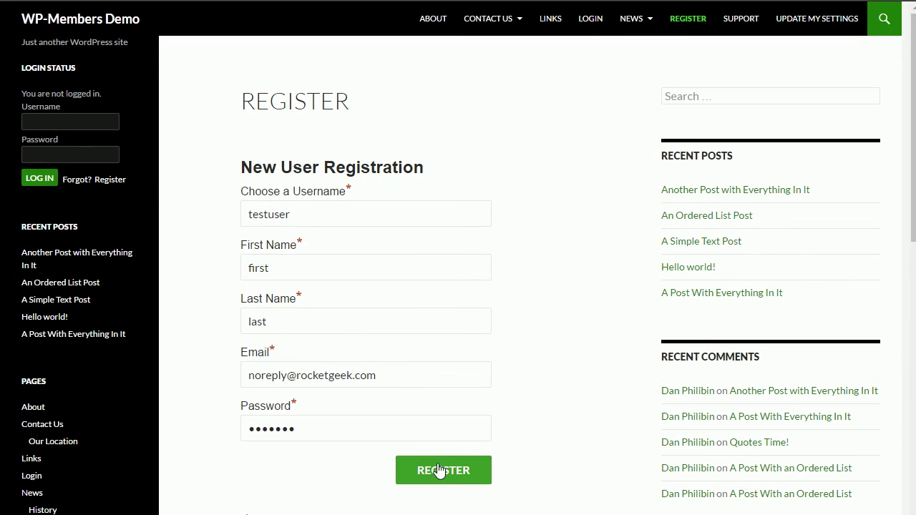
click(441, 471)
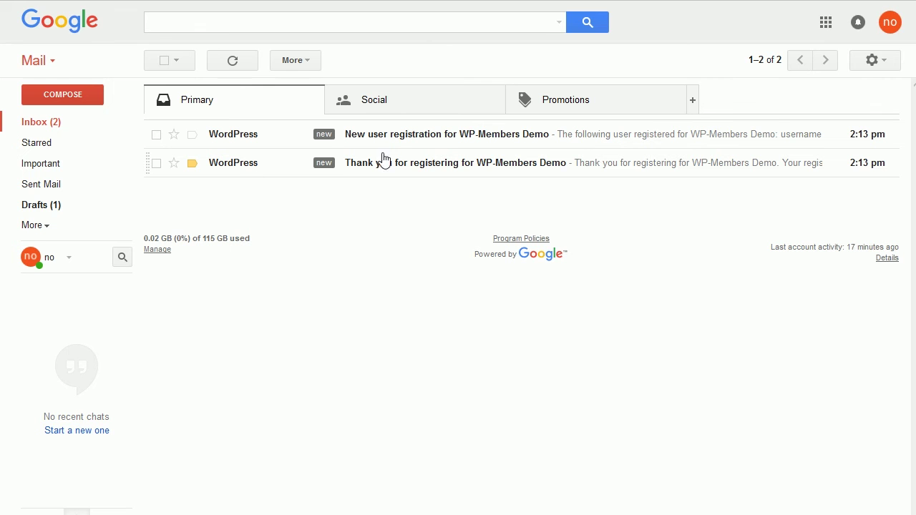
Step: Open the 'Thank you for registering' email and highlight the password it lists
click(239, 166)
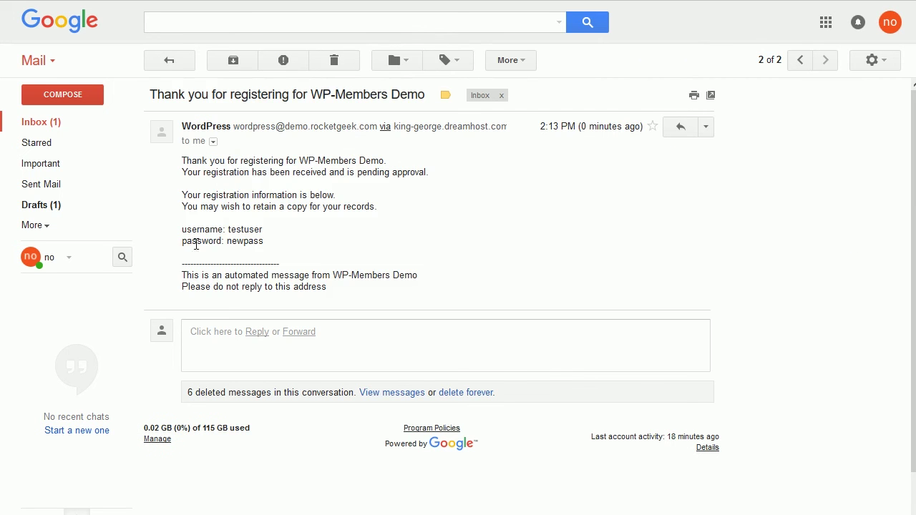
drag(264, 242, 228, 243)
Step: Attempt to log in as testuser and confirm the pending account gets Login Failed
key(ctrl+Tab)
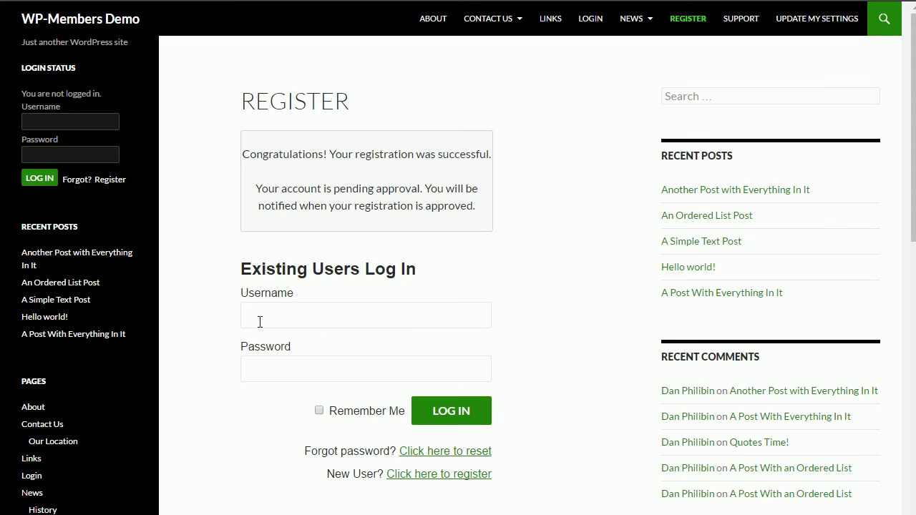
click(277, 310)
text(test)
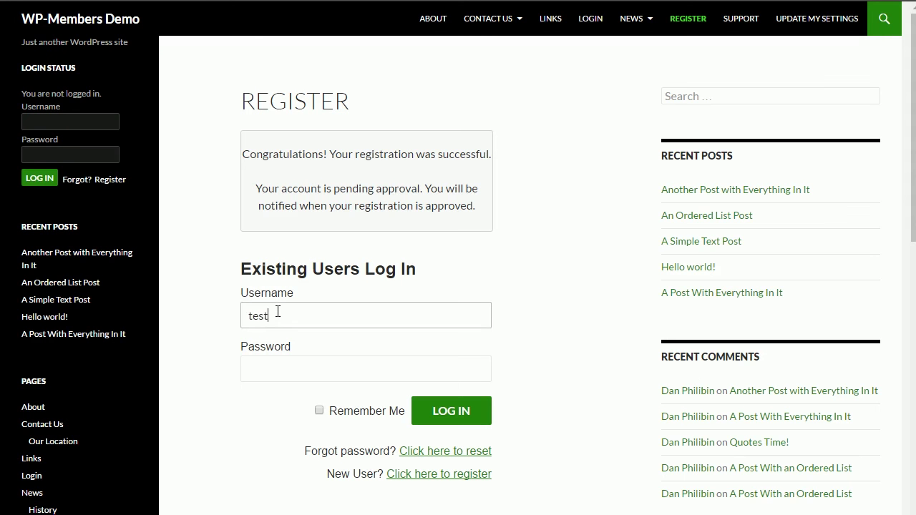
text(user)
key(Tab)
text(newpass)
key(Return)
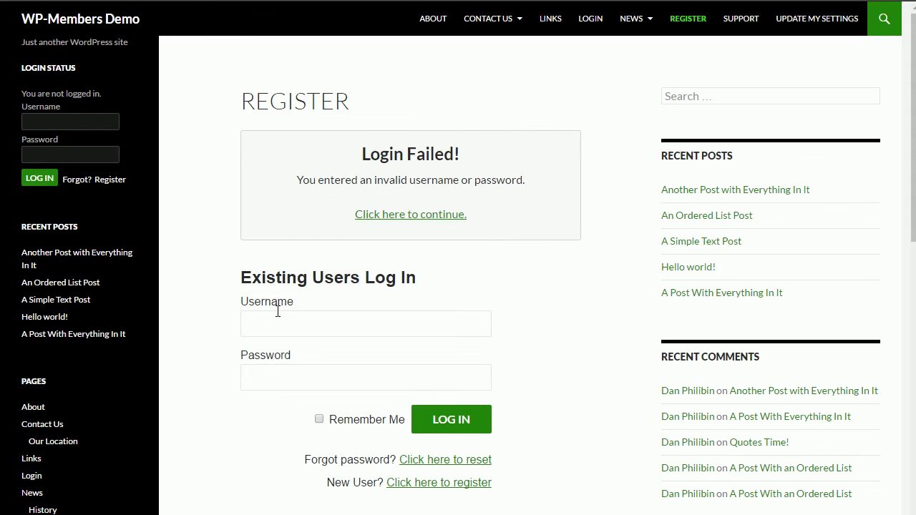
click(443, 216)
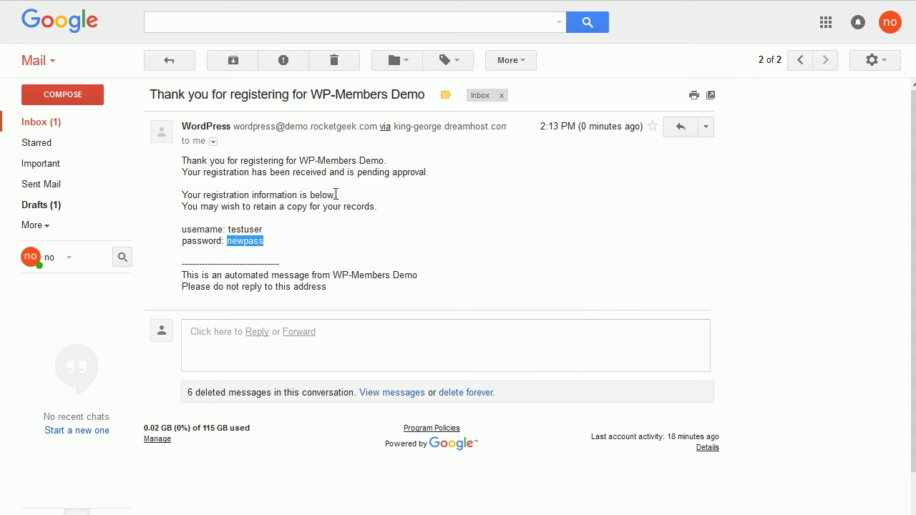
Step: Trash the thank-you email and follow the new-user notice's activate link to testuser's Edit User page
click(341, 202)
click(353, 64)
click(265, 142)
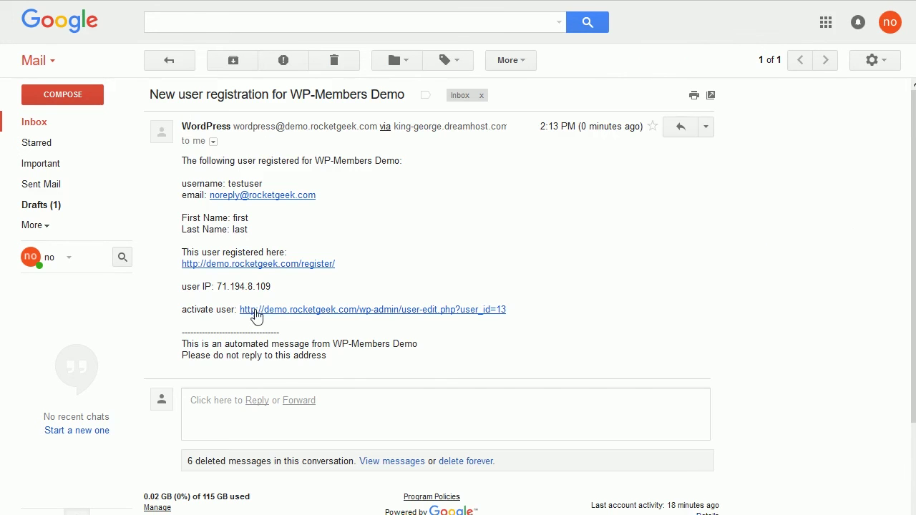
click(258, 315)
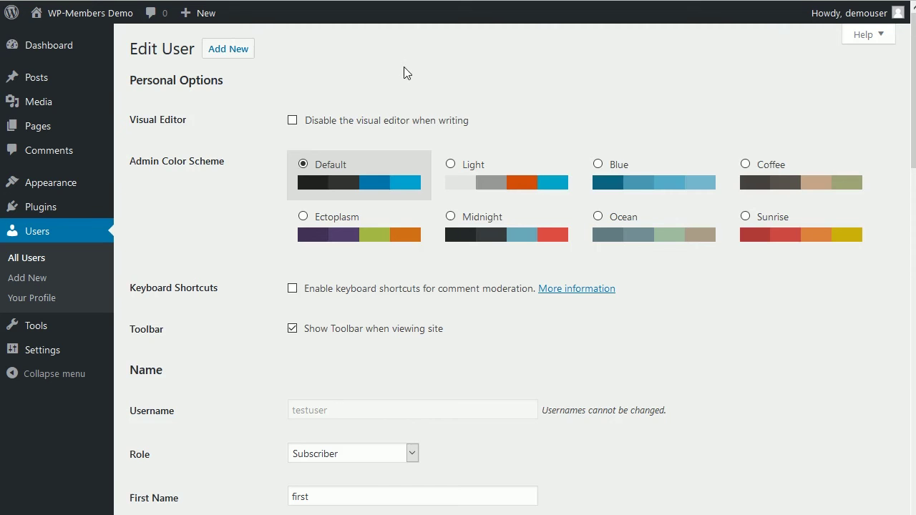
Step: Leave testuser's 'Activate this user?' option unchanged and go to the All Users list
scroll(259, 387, down, 15)
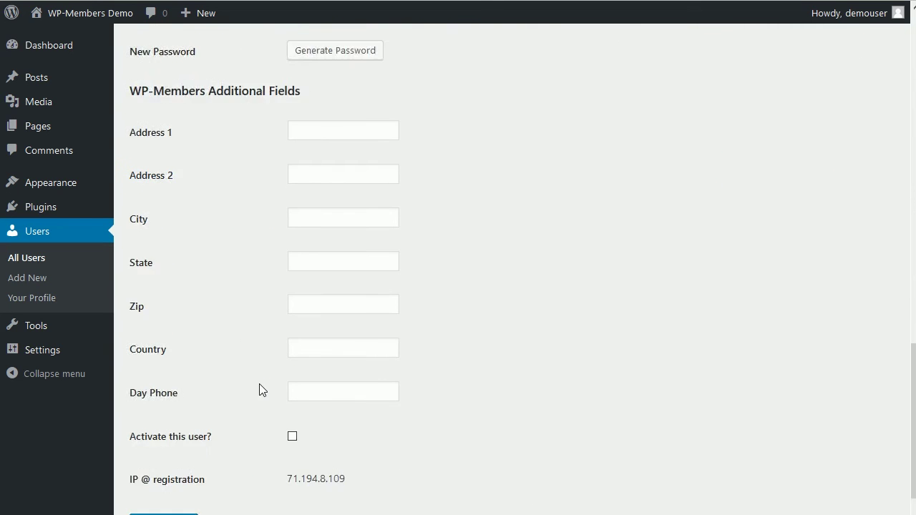
scroll(260, 386, up, 15)
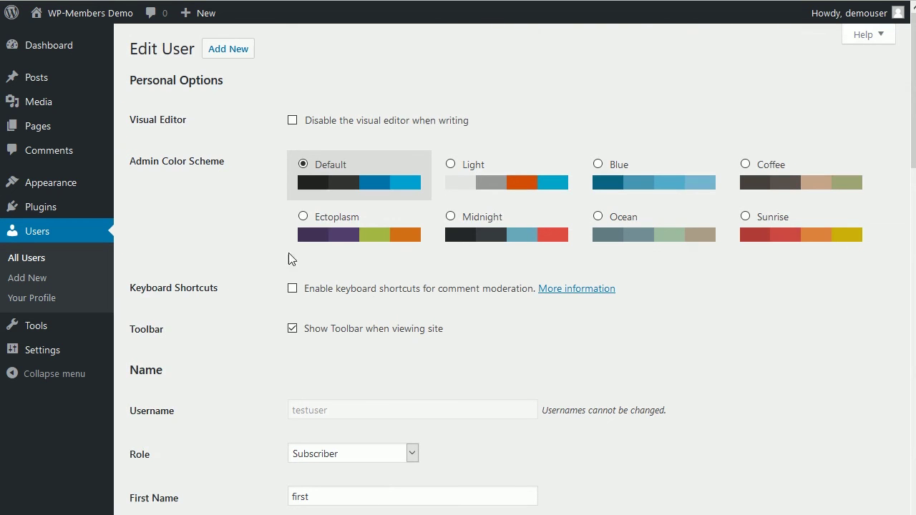
click(27, 265)
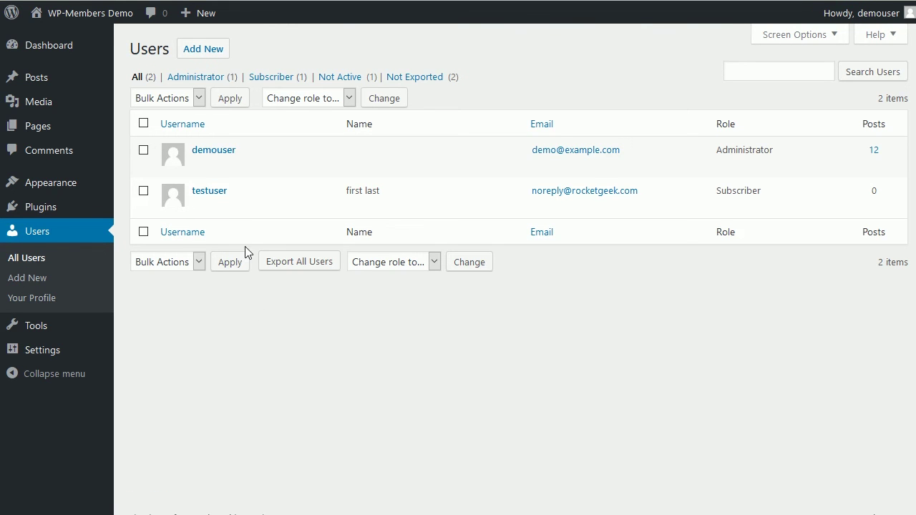
Step: Apply the Activate bulk action to the checked testuser, confirming '1 users activated'
mouse_move(225, 219)
click(196, 265)
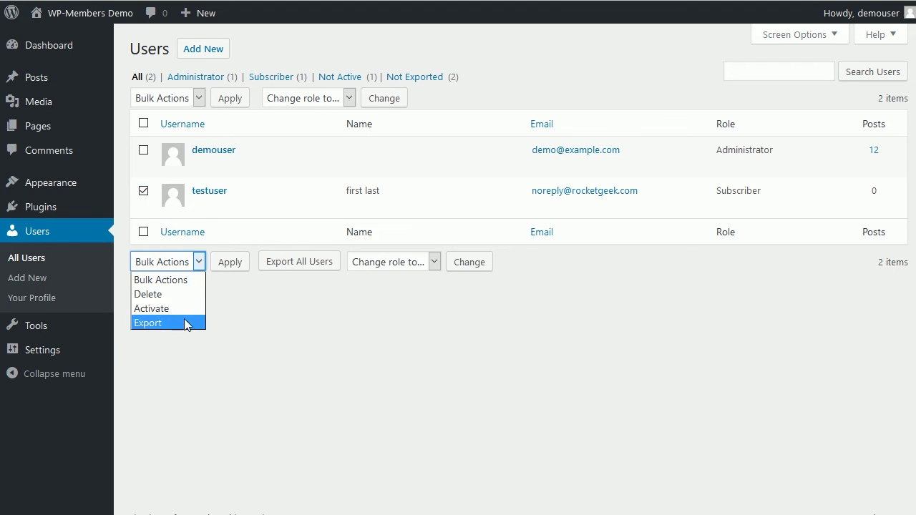
click(196, 101)
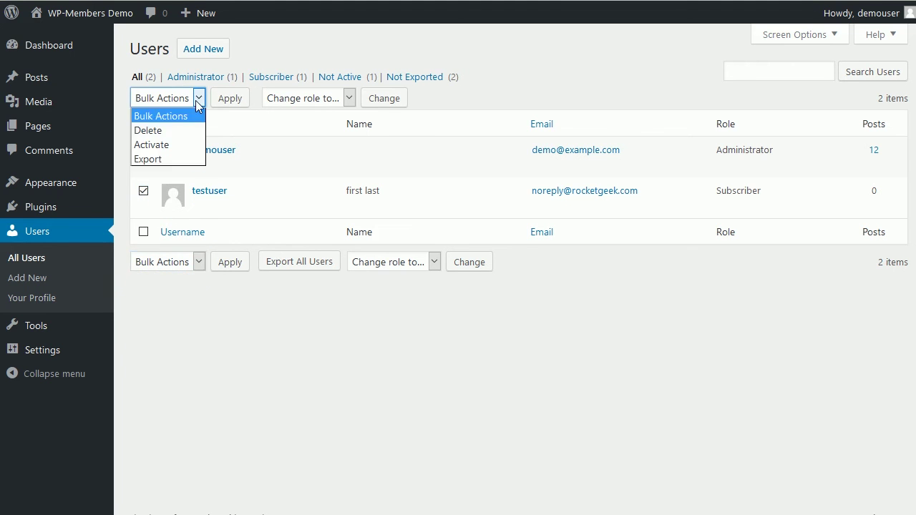
click(189, 145)
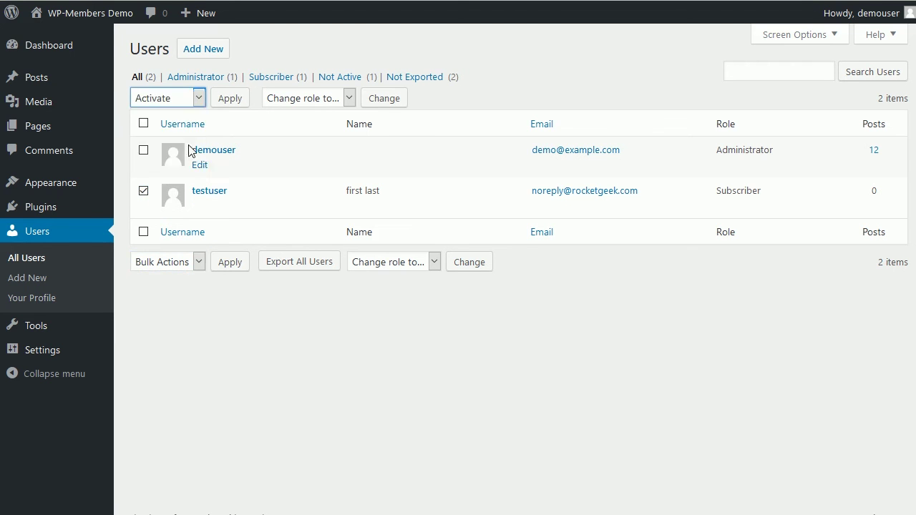
click(229, 103)
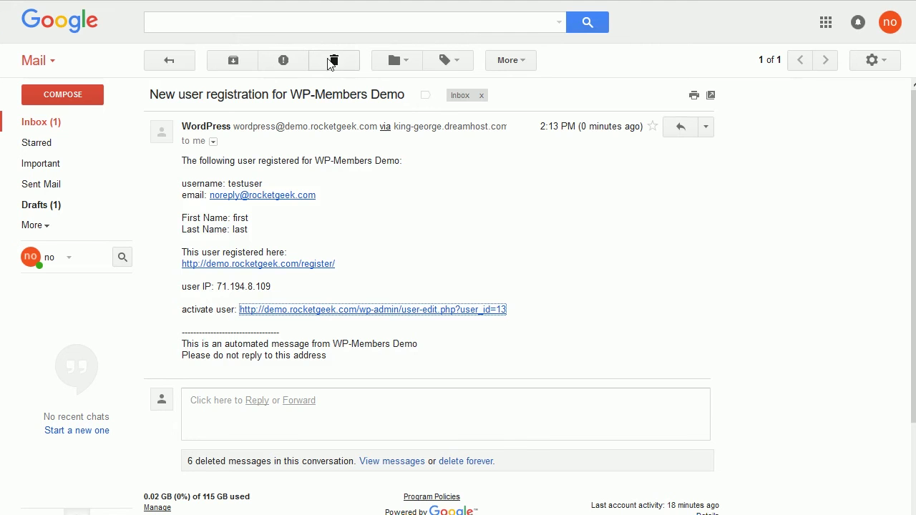
Step: Trash the new-user registration email, read the registration-approved email, then trash it too
click(332, 58)
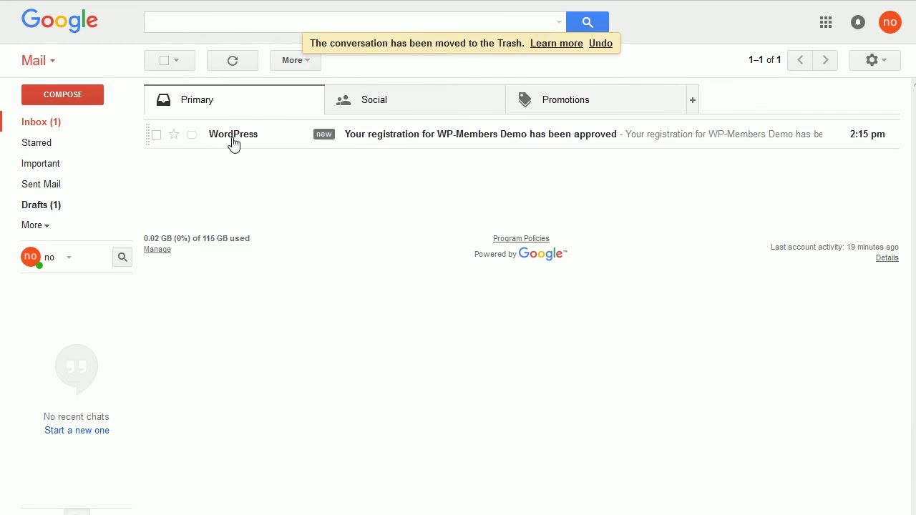
click(233, 136)
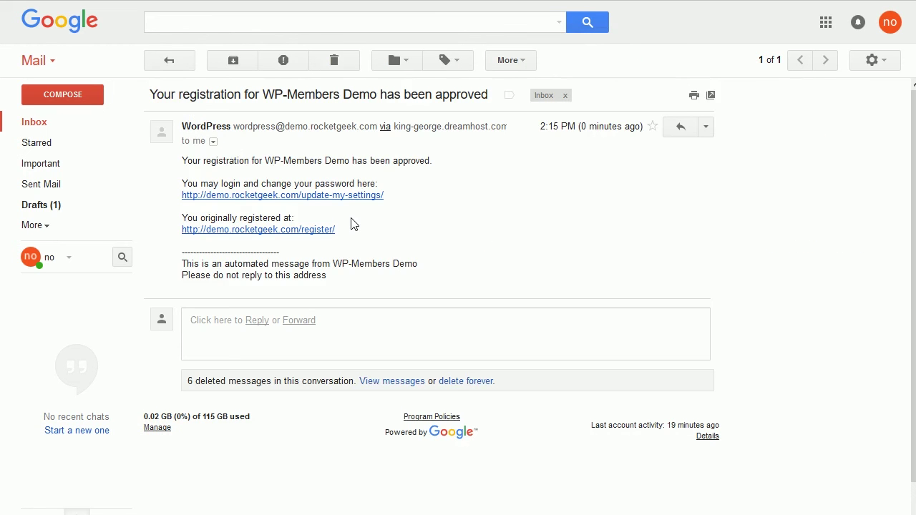
click(333, 60)
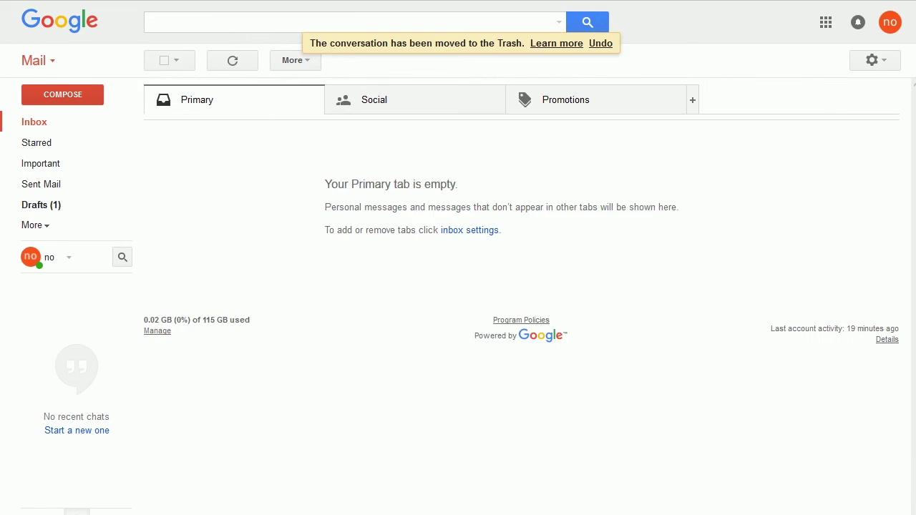